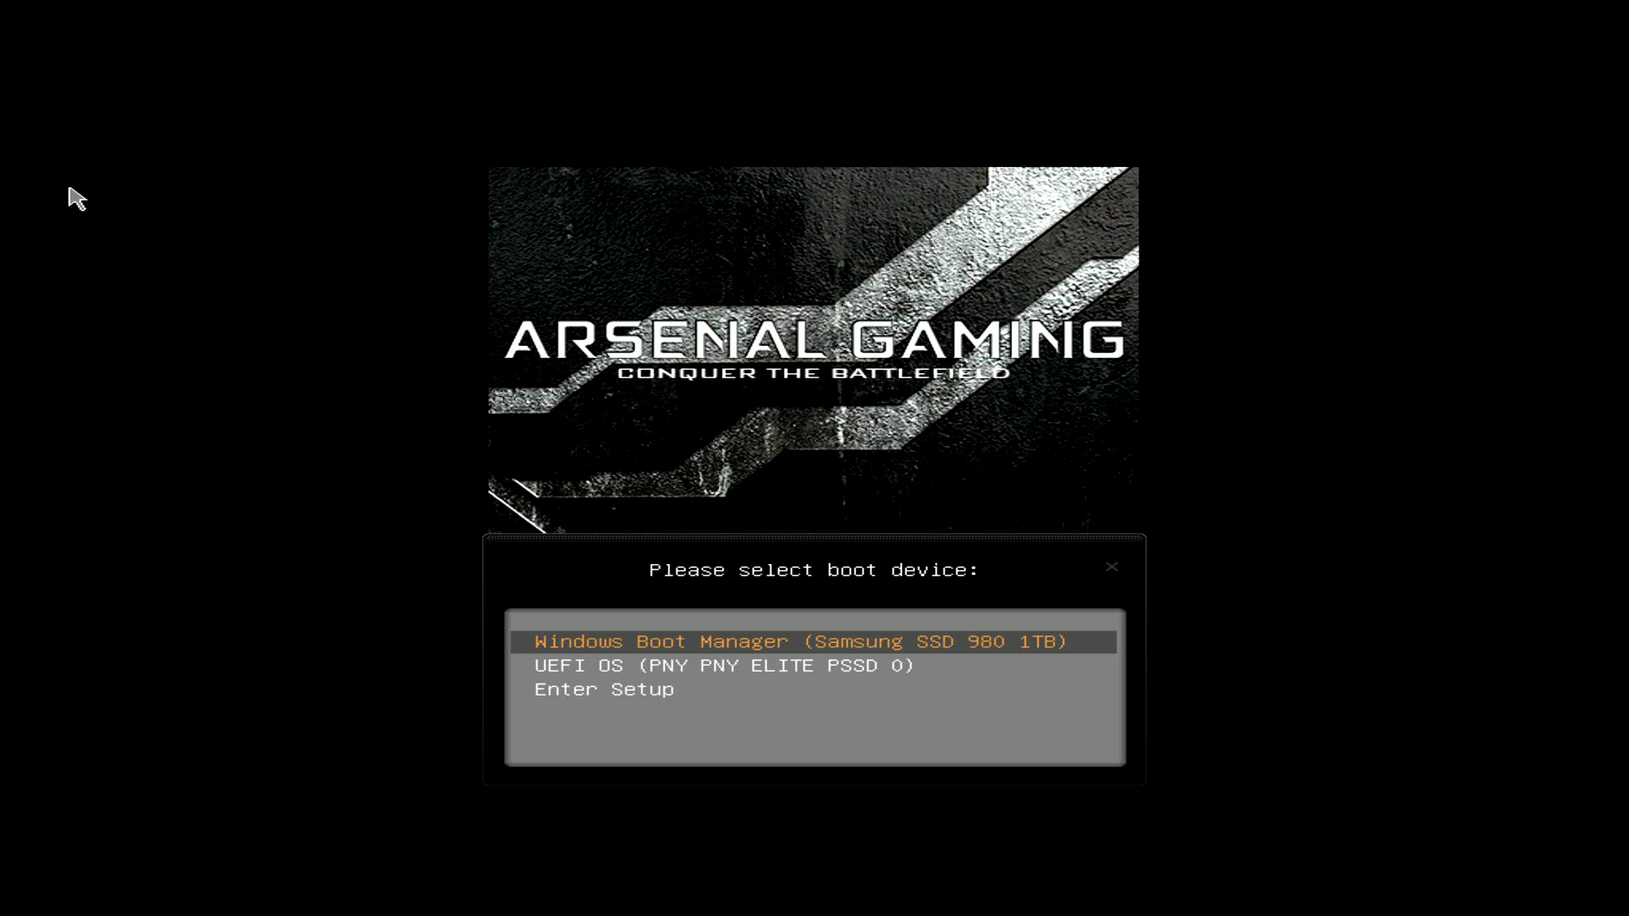
Boot the computer from the UEFI OS (PNY PNY ELITE PSSD 0) device
key("Down")
key("Up")
key("Down")
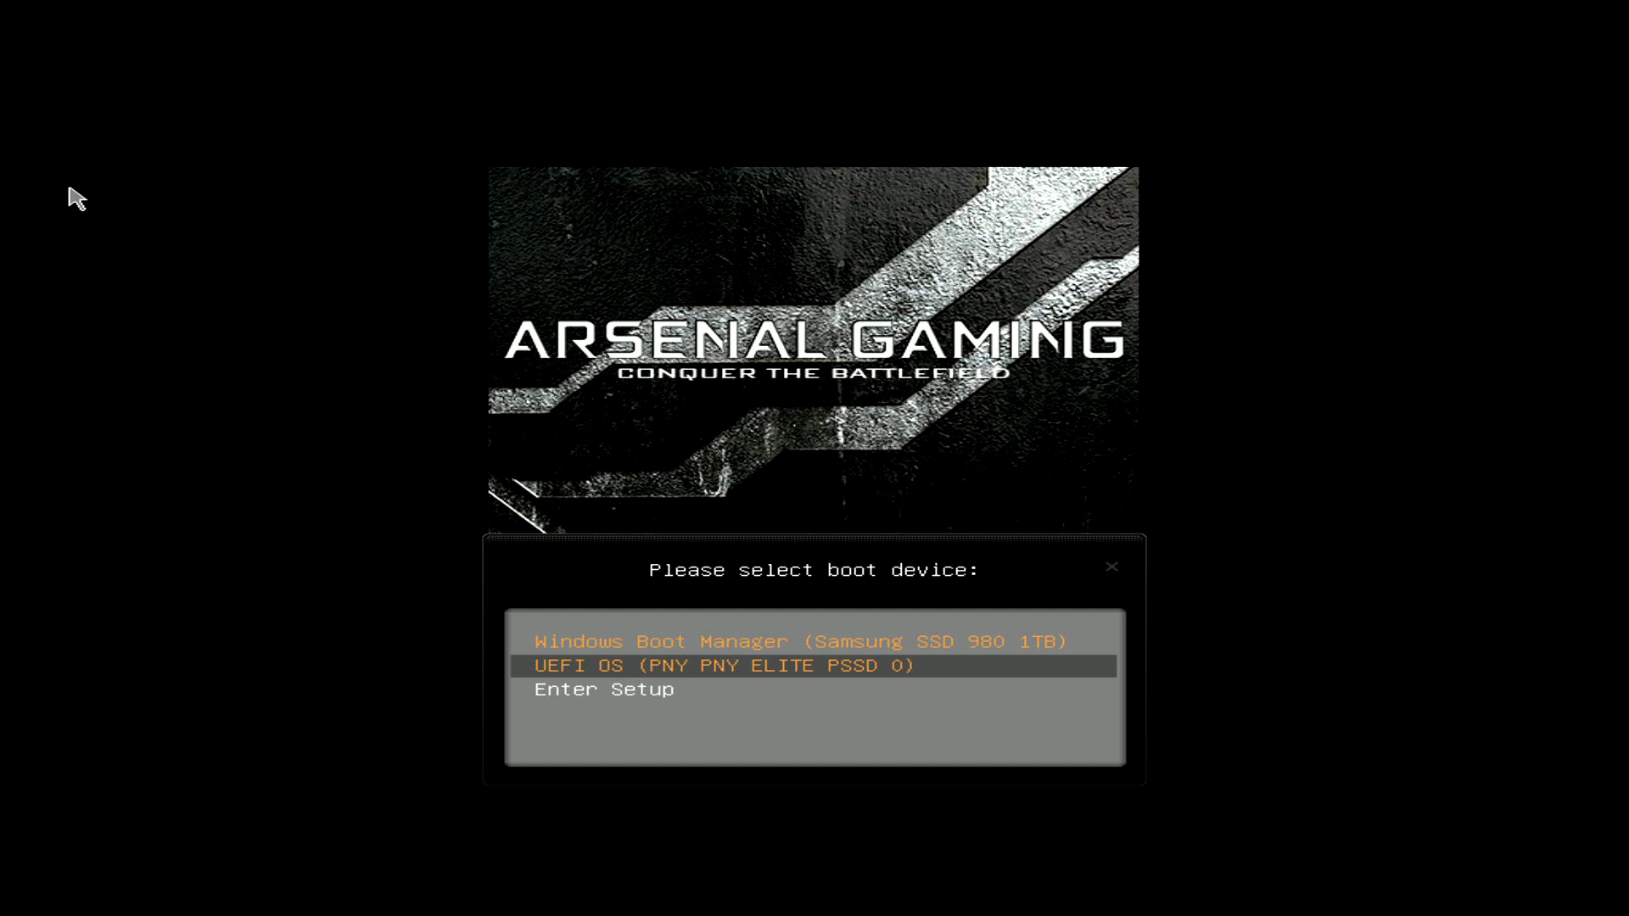
key("Return")
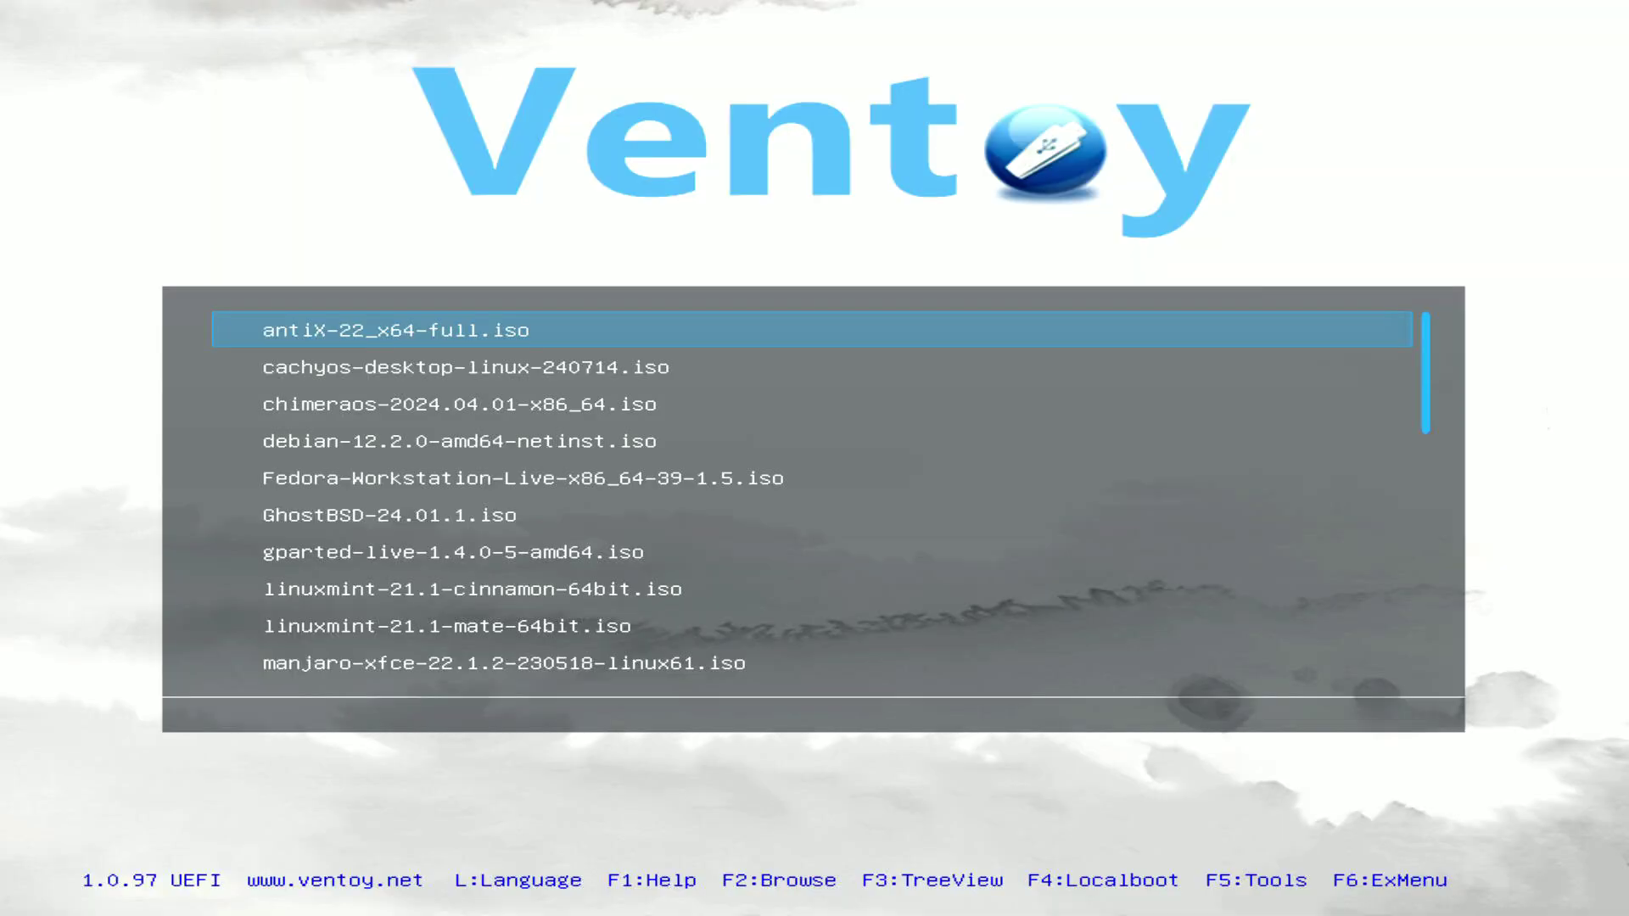
Boot the Windows 11 24H2 ChrisTitus.iso image in normal mode
key("Down")
key("Down")
key("Down")
key("Down")
key("Down")
key("Down")
key("Down")
key("Down")
key("Down")
key("Down")
key("Down")
key("Down")
key("Down")
key("Down")
key("Down")
key("Down")
key("Down")
key("Down")
key("Down")
key("Down")
key("Up")
key("Up")
key("Up")
key("Up")
key("Up")
key("Up")
key("Up")
key("Up")
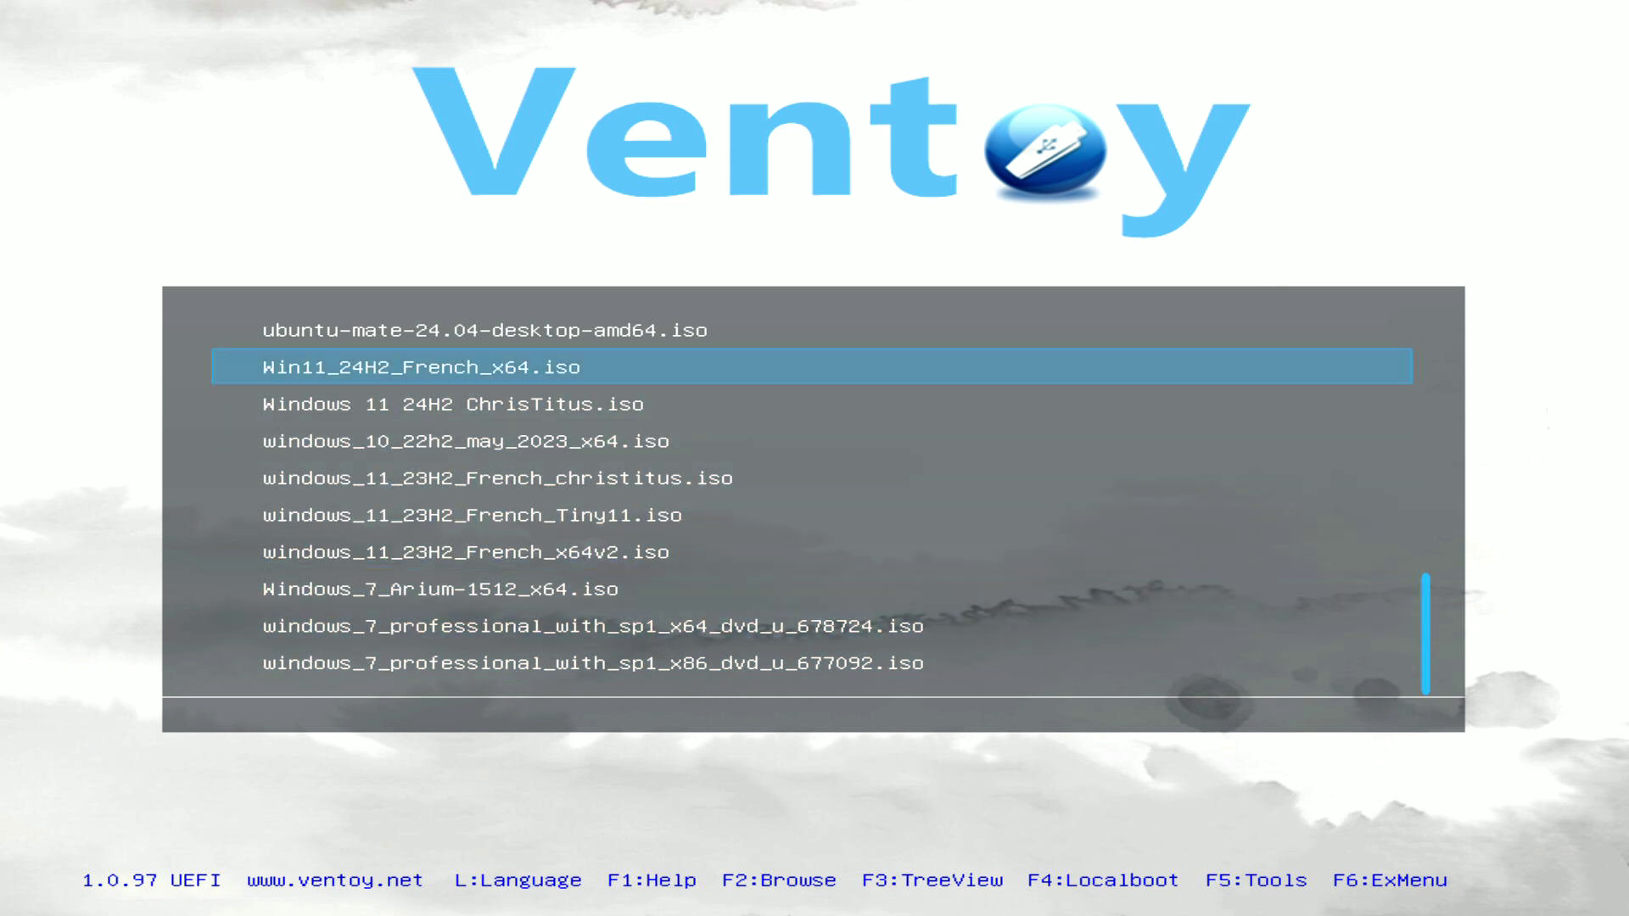
key("Down")
key("Down")
key("Down")
key("Down")
key("Up")
key("Up")
key("Up")
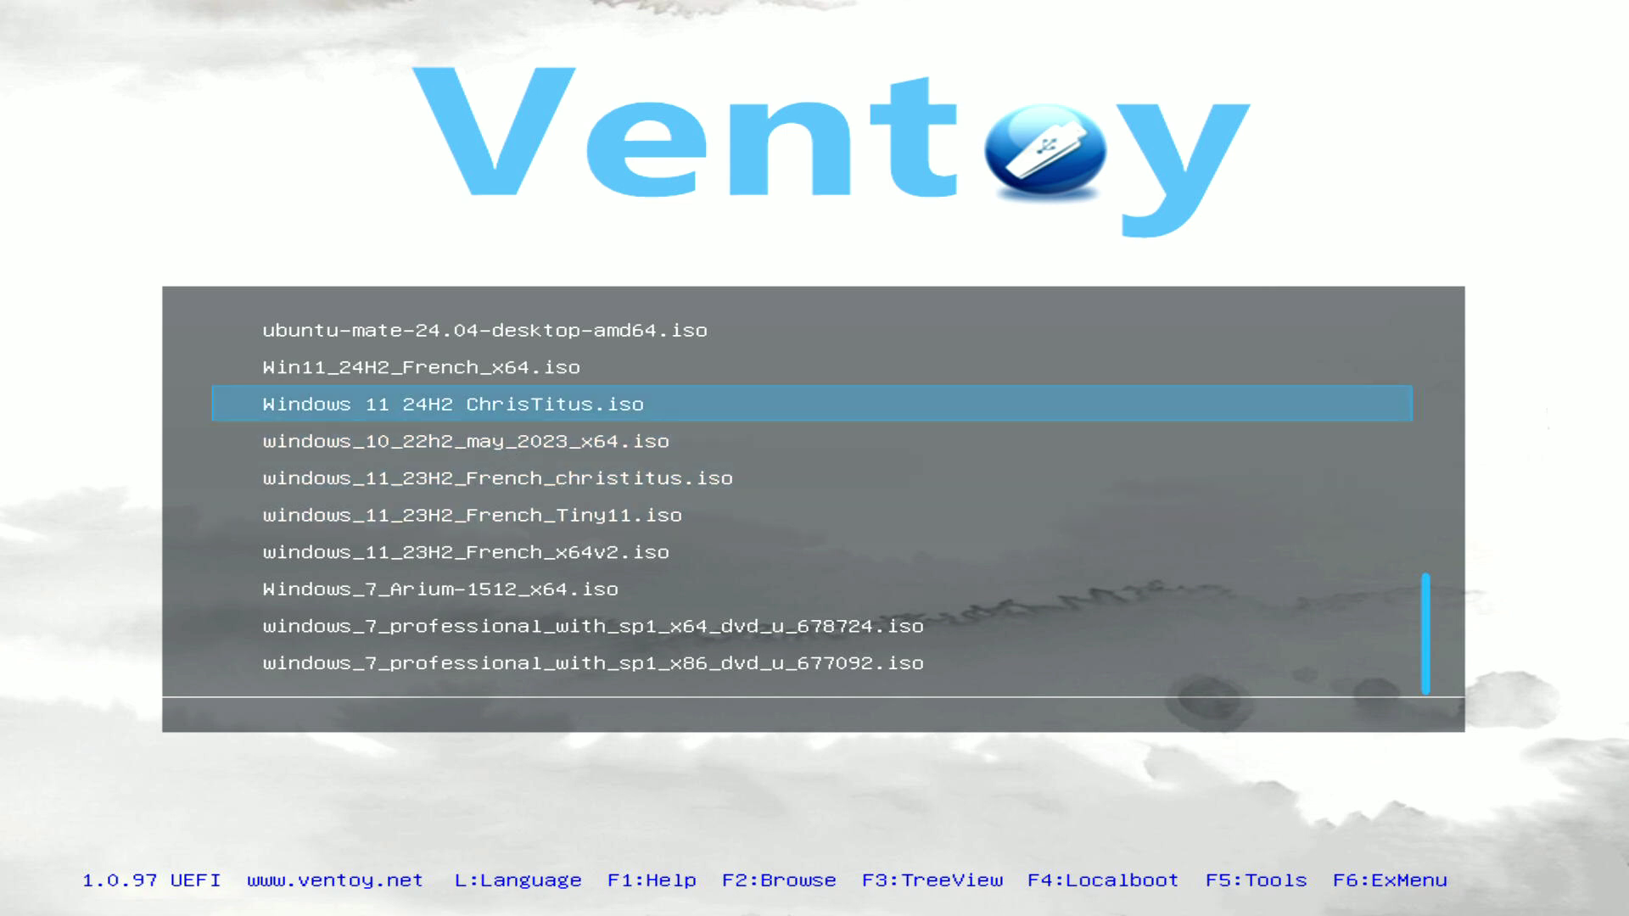
key("Return")
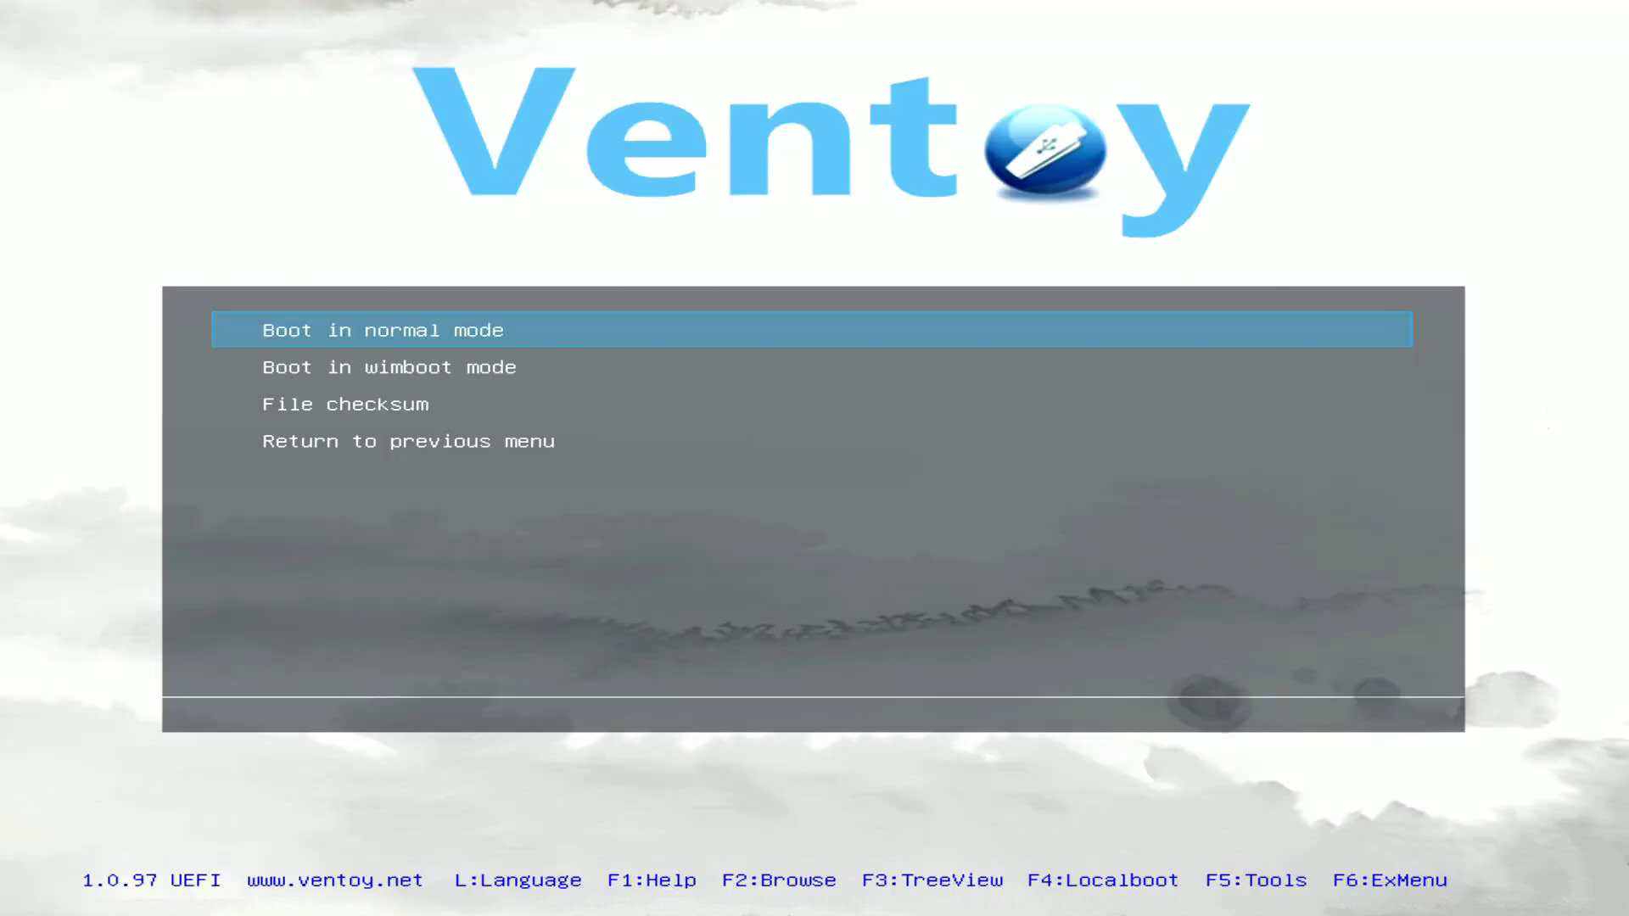
key("Return")
key("Return")
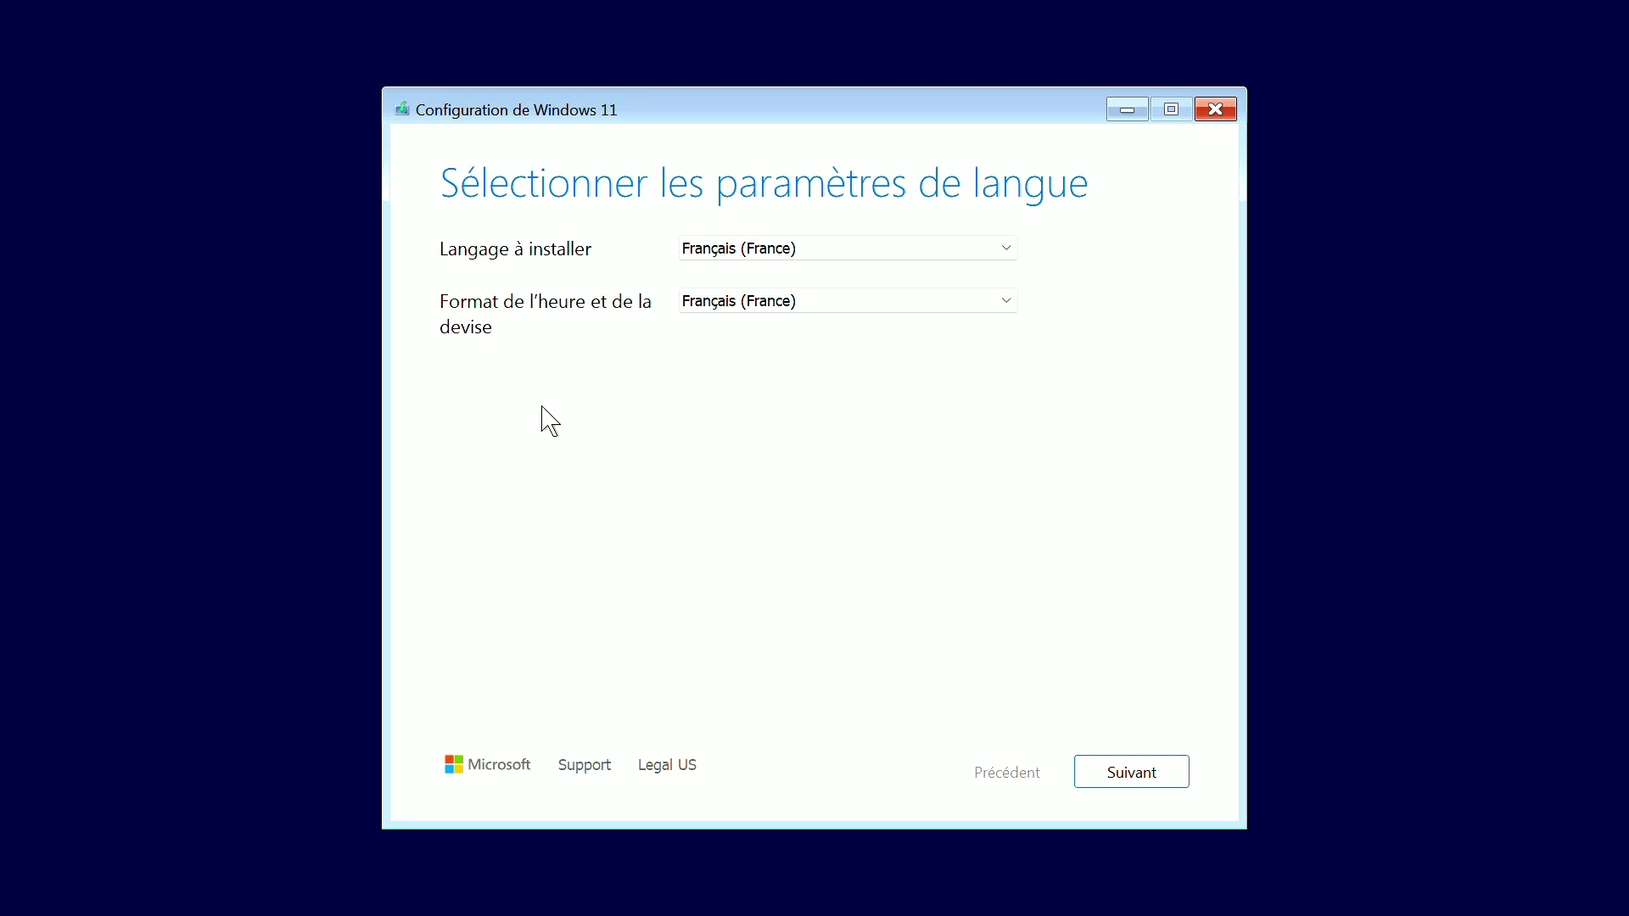
Accept French (France) with the traditional AZERTY keyboard, and choose to install Windows 11, agreeing that everything will be deleted
left_click(1164, 785)
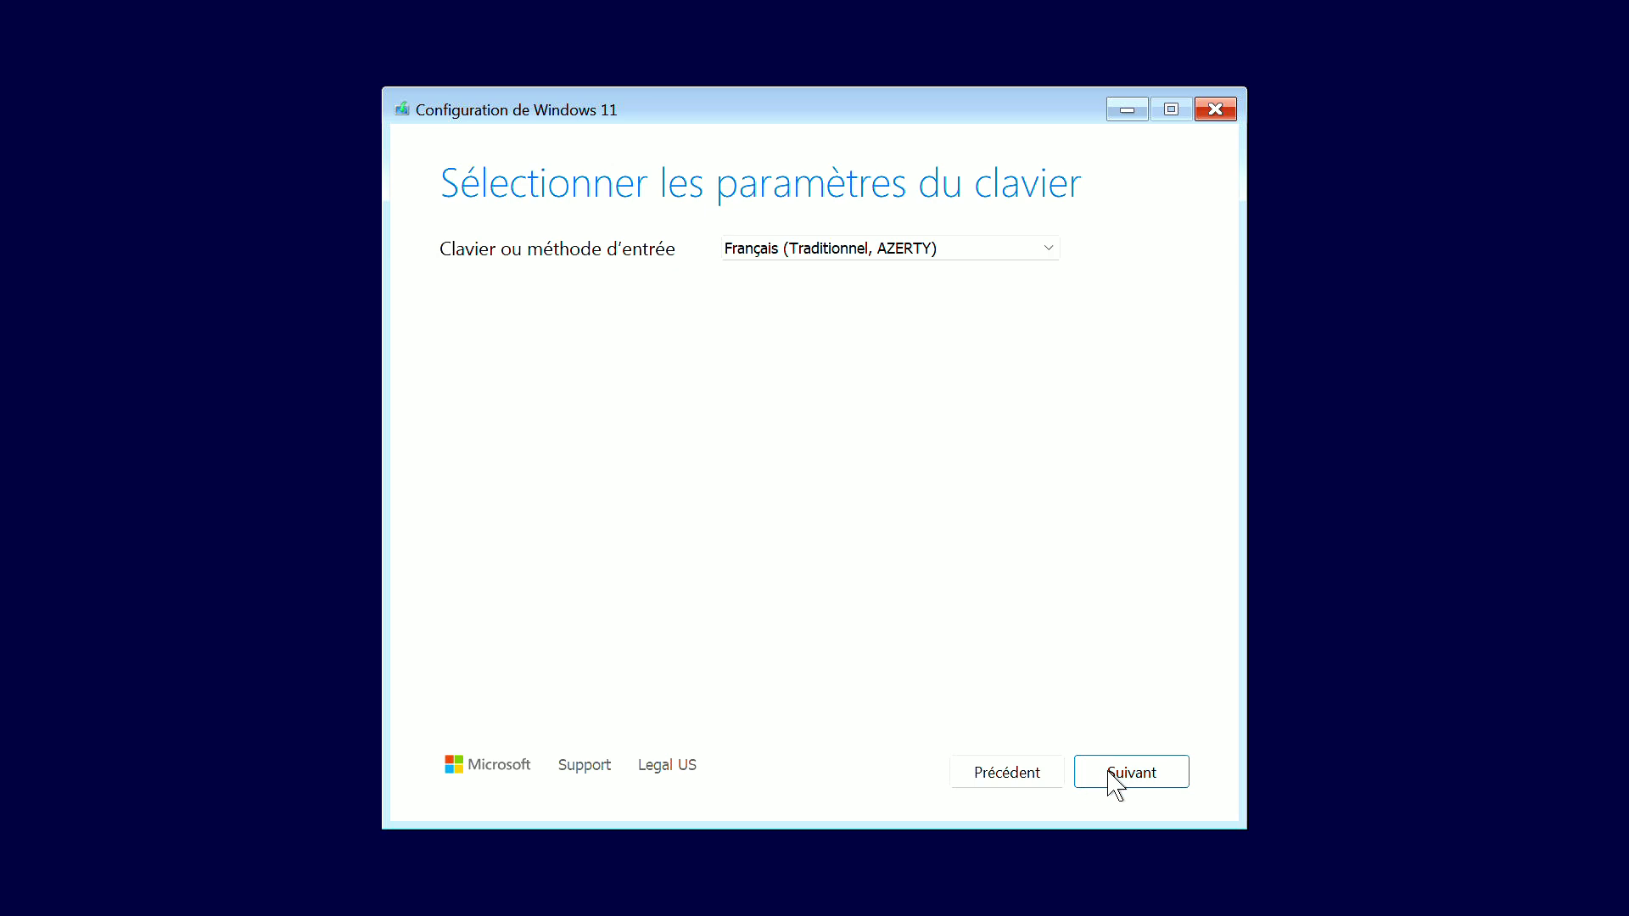
left_click(1116, 785)
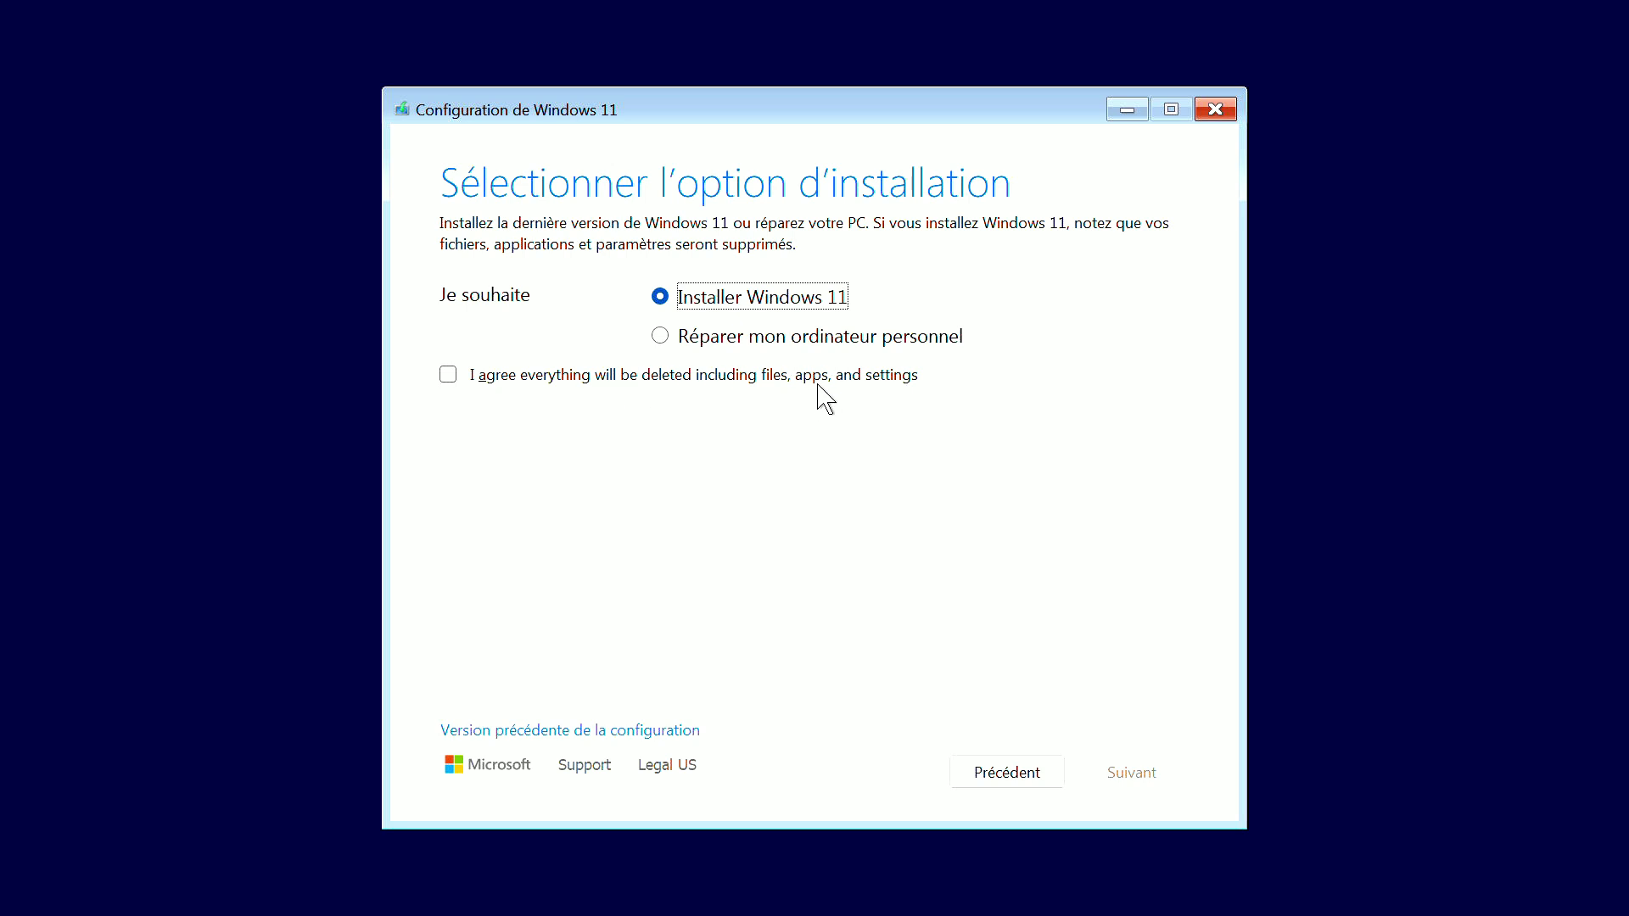
left_click(445, 376)
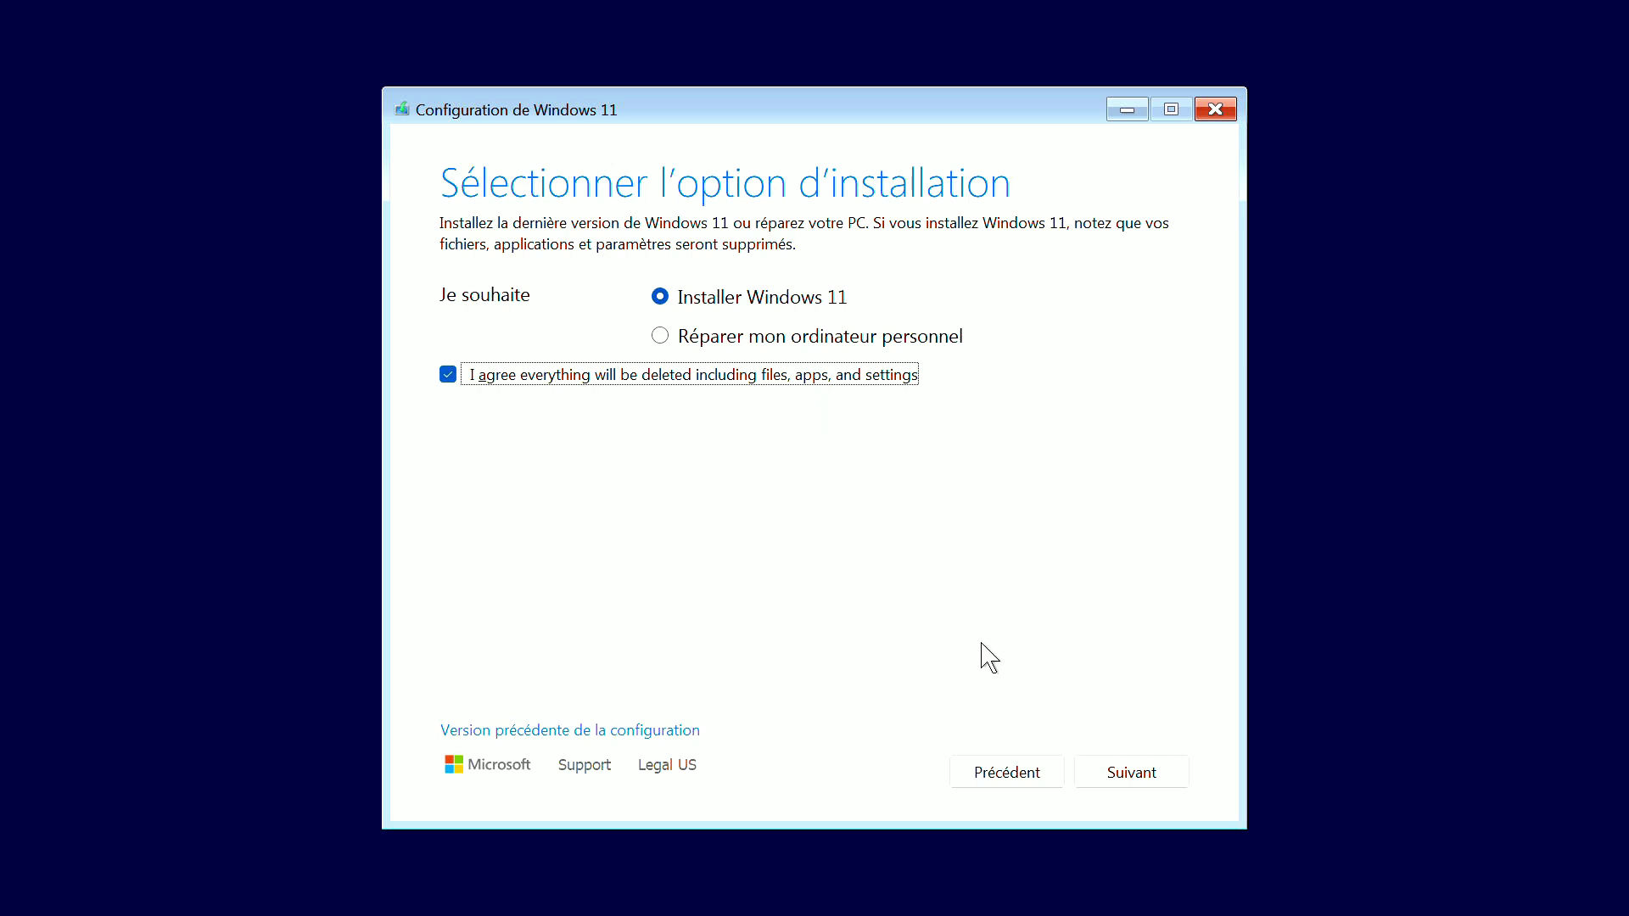
left_click(1135, 773)
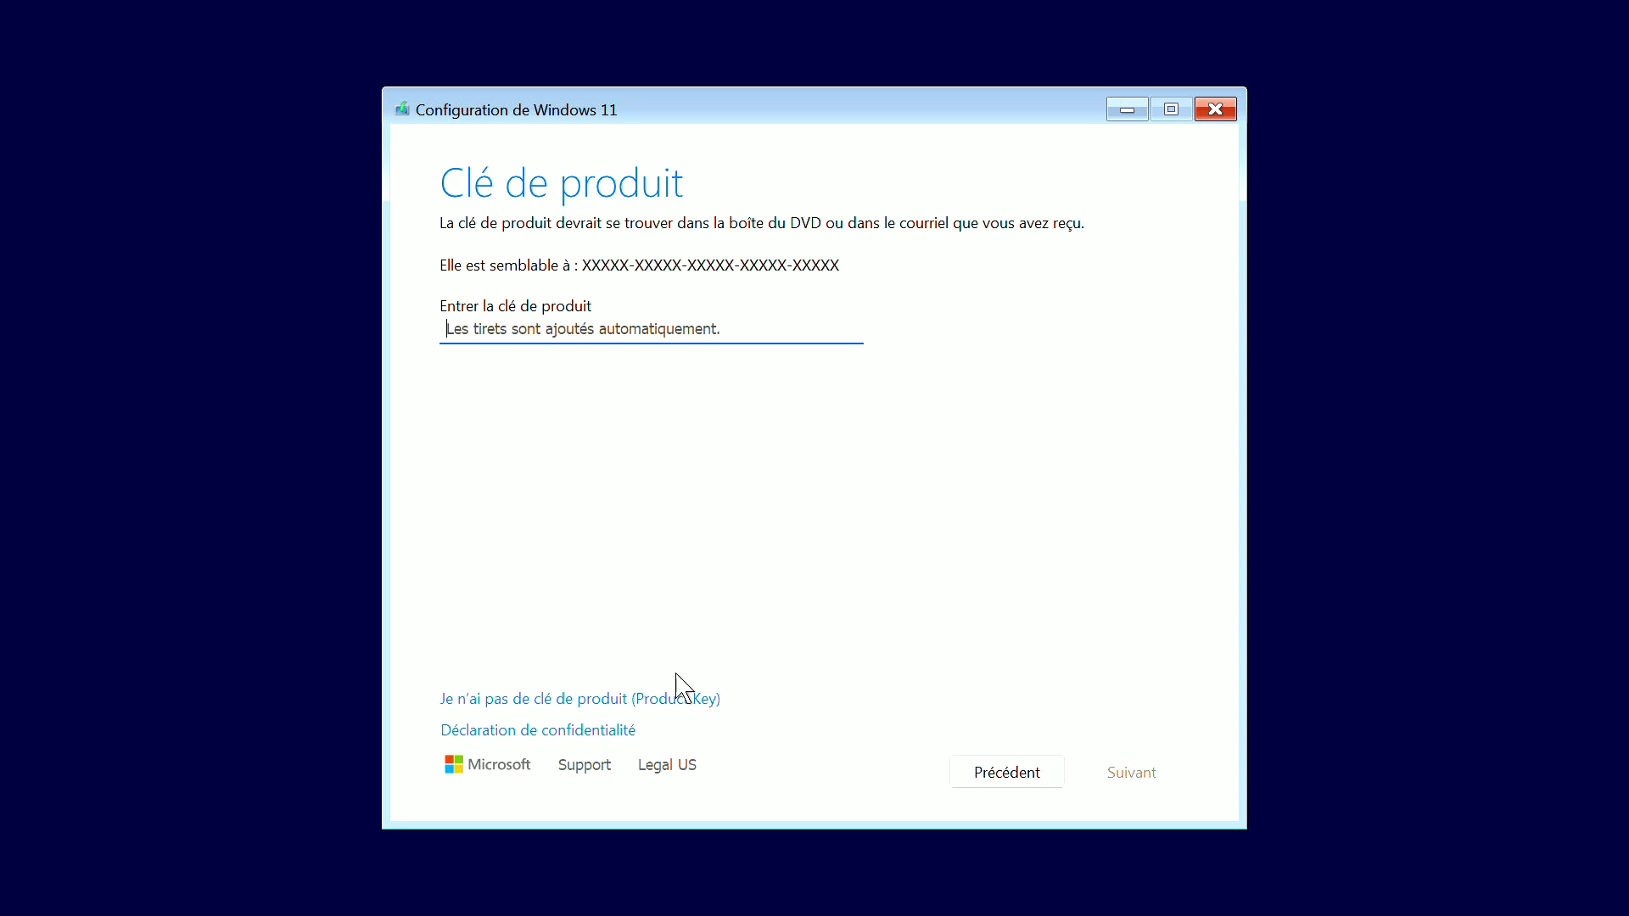
Continue the setup without a product key and accept the licence terms
left_click(664, 700)
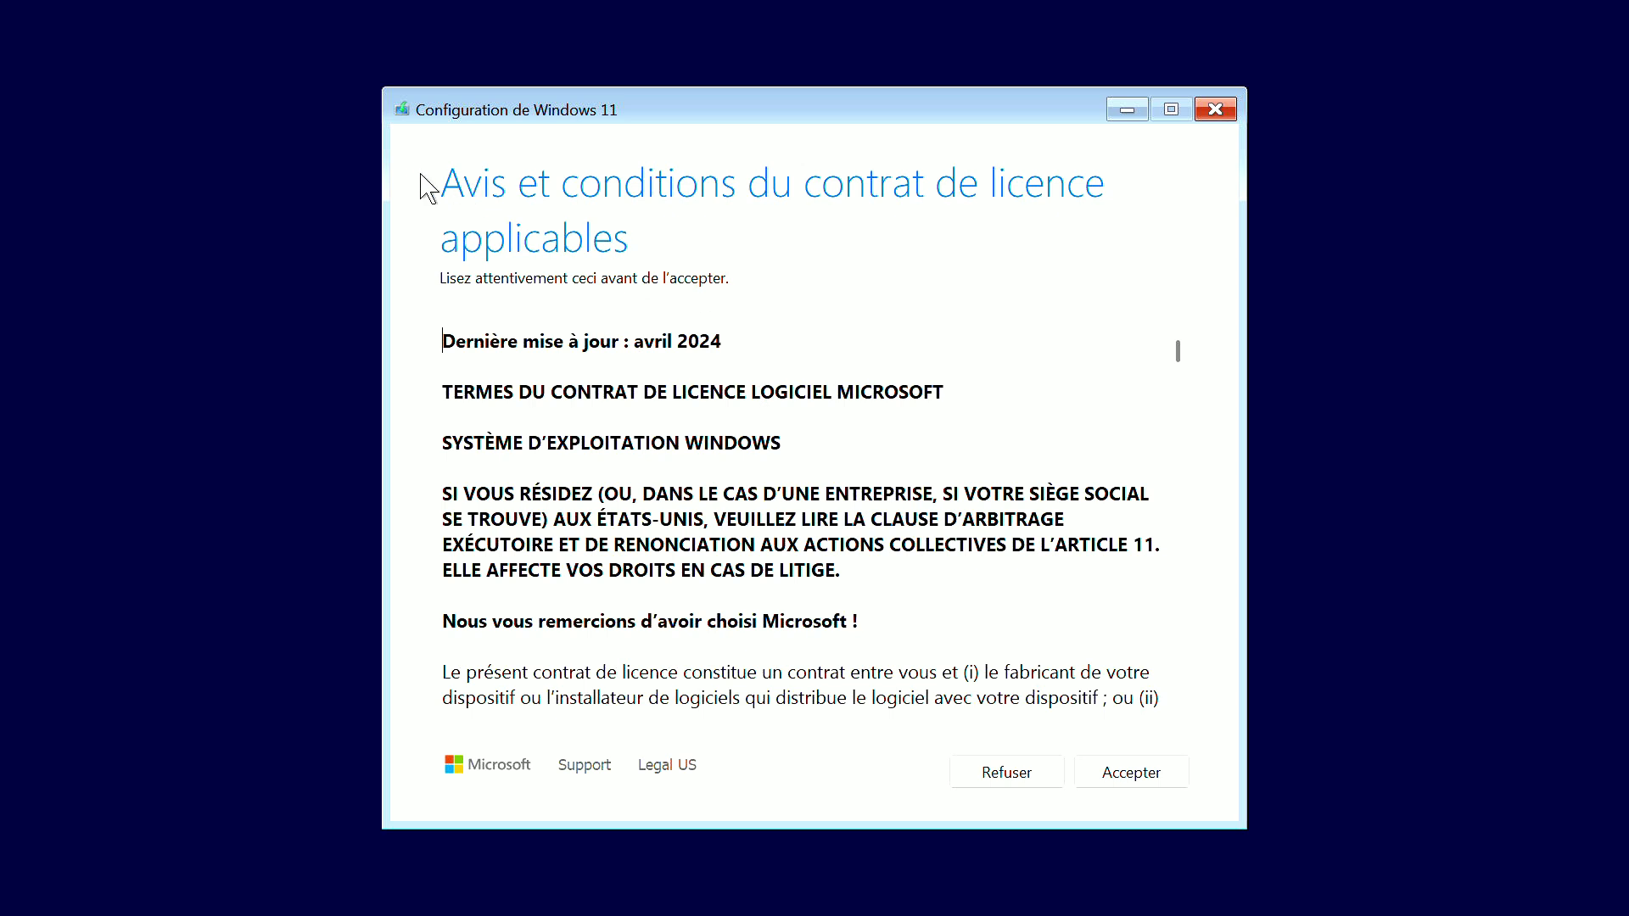
left_click(1111, 777)
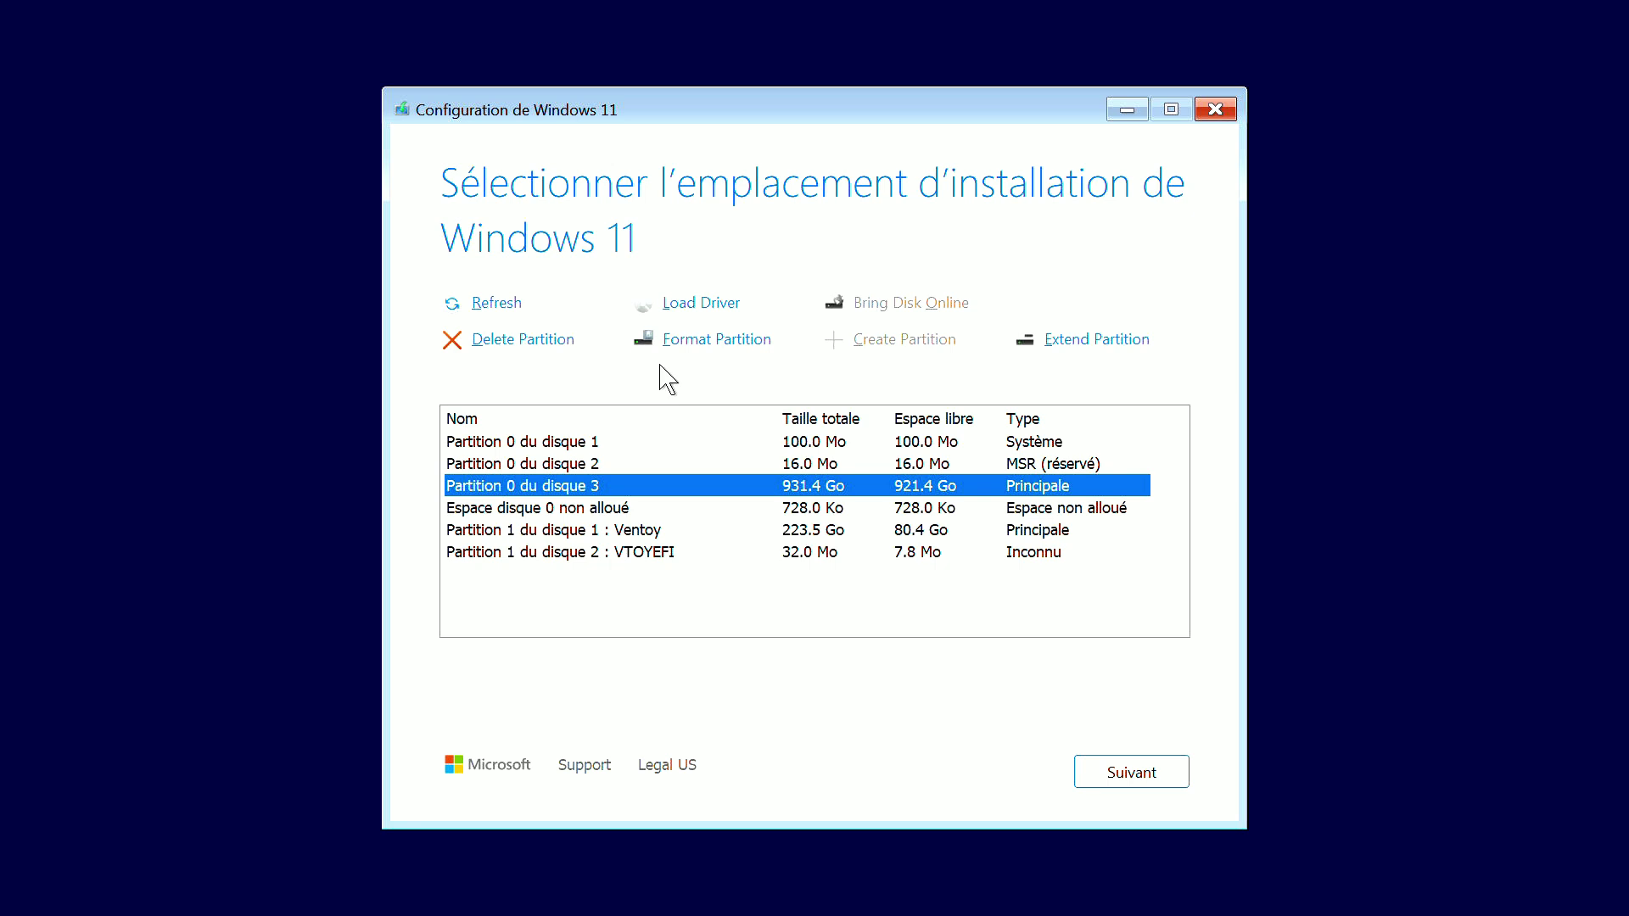
Examine the partitions of disk 0 and of the Ventoy drive to identify which ones belong to the target disk
left_click(1027, 466)
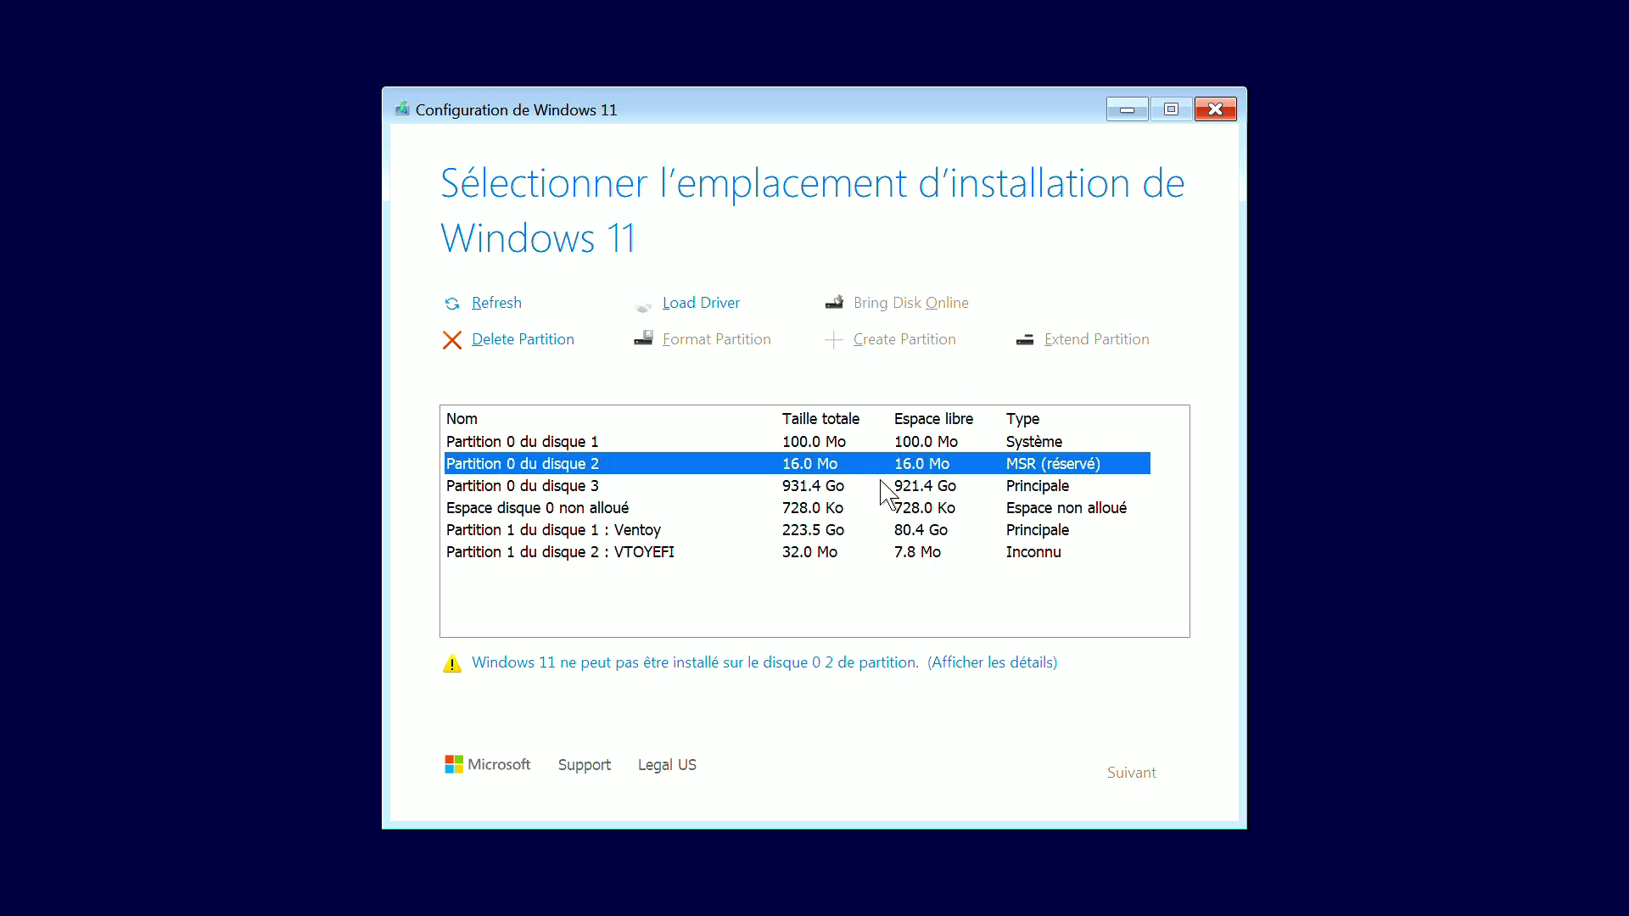
left_click(1037, 448)
left_click(1029, 463)
left_click(1022, 451)
left_click(1025, 465)
left_click(496, 443)
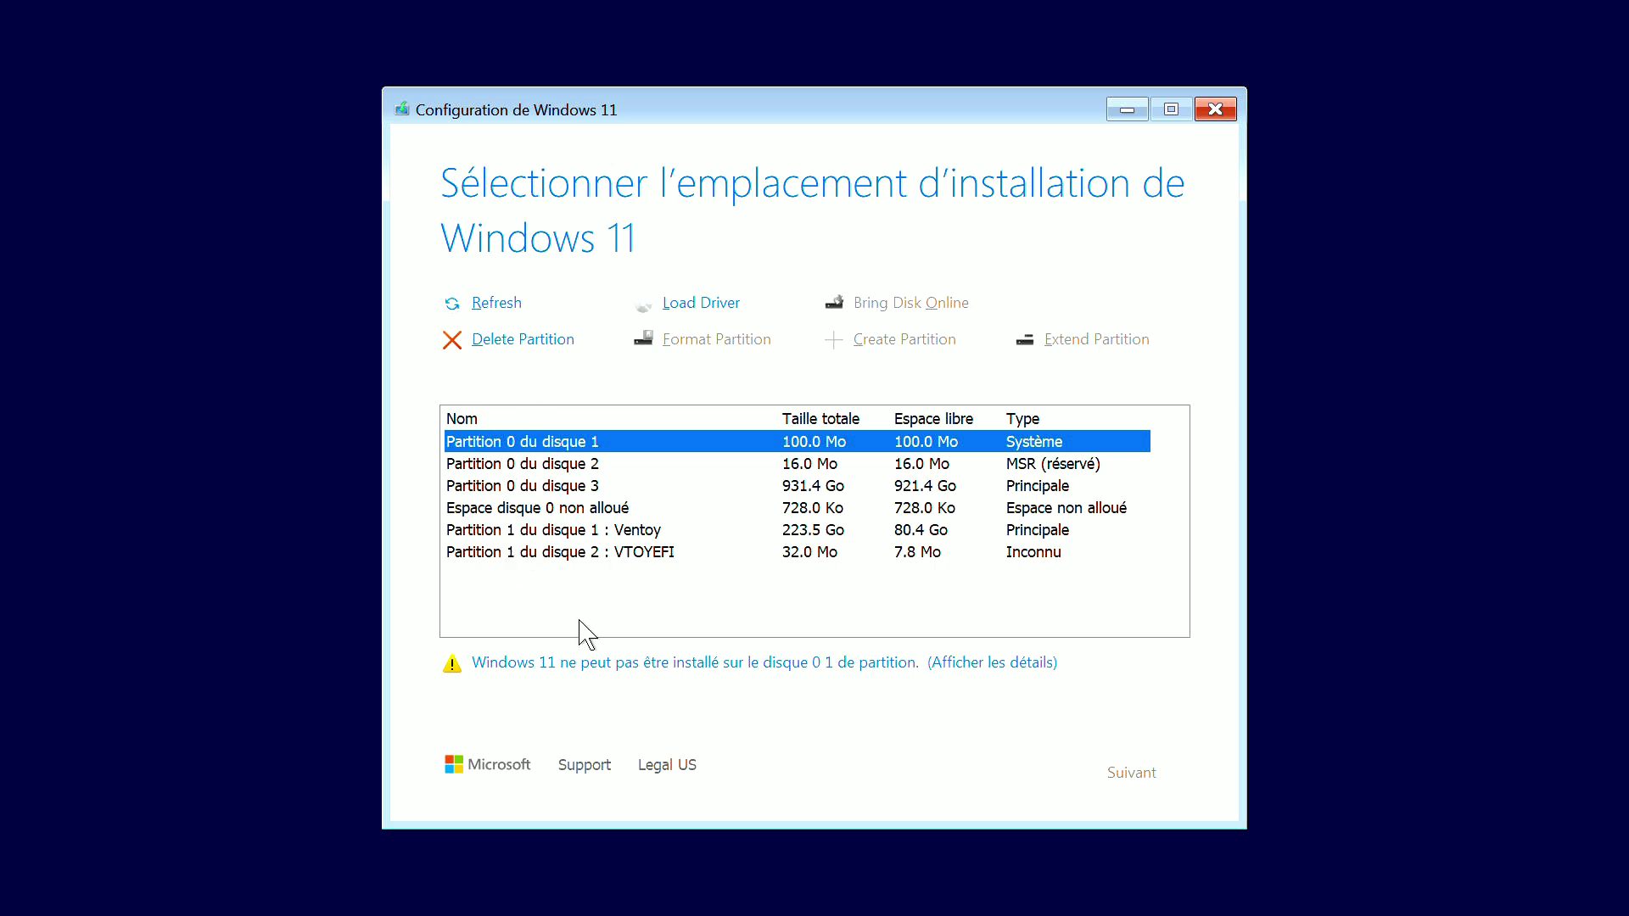
left_click(525, 536)
left_click(530, 552)
left_click(532, 530)
left_click(536, 489)
left_click(538, 441)
left_click(642, 469)
Delete partitions 3, 2 and 1 of disk 0, leaving the Ventoy drive's partitions alone
left_click(643, 486)
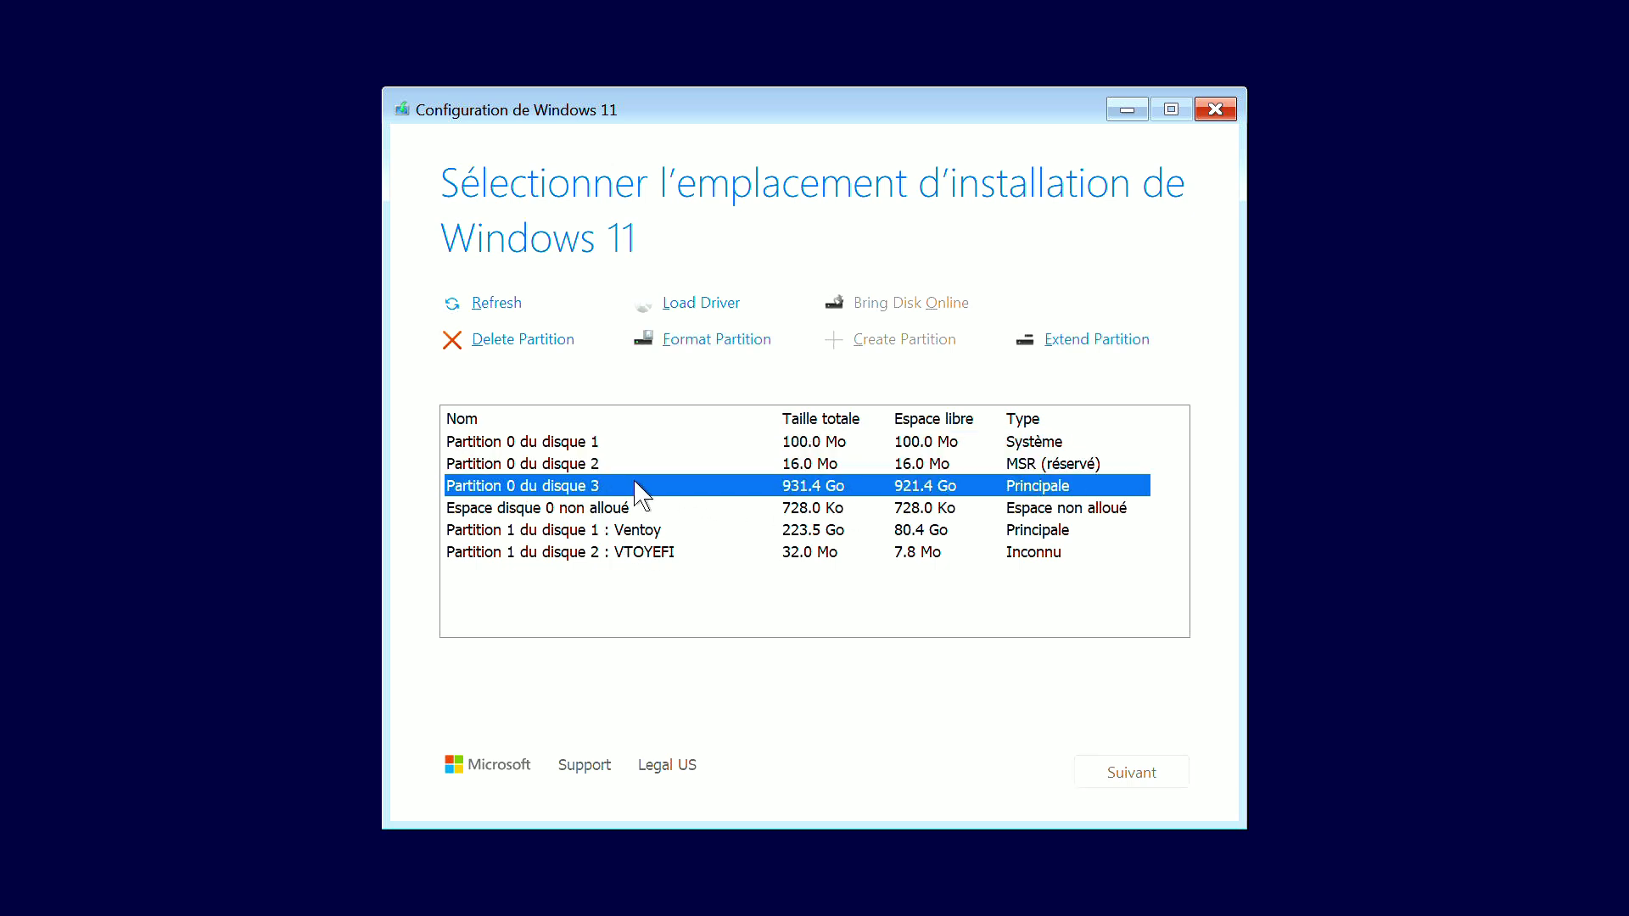
left_click(541, 346)
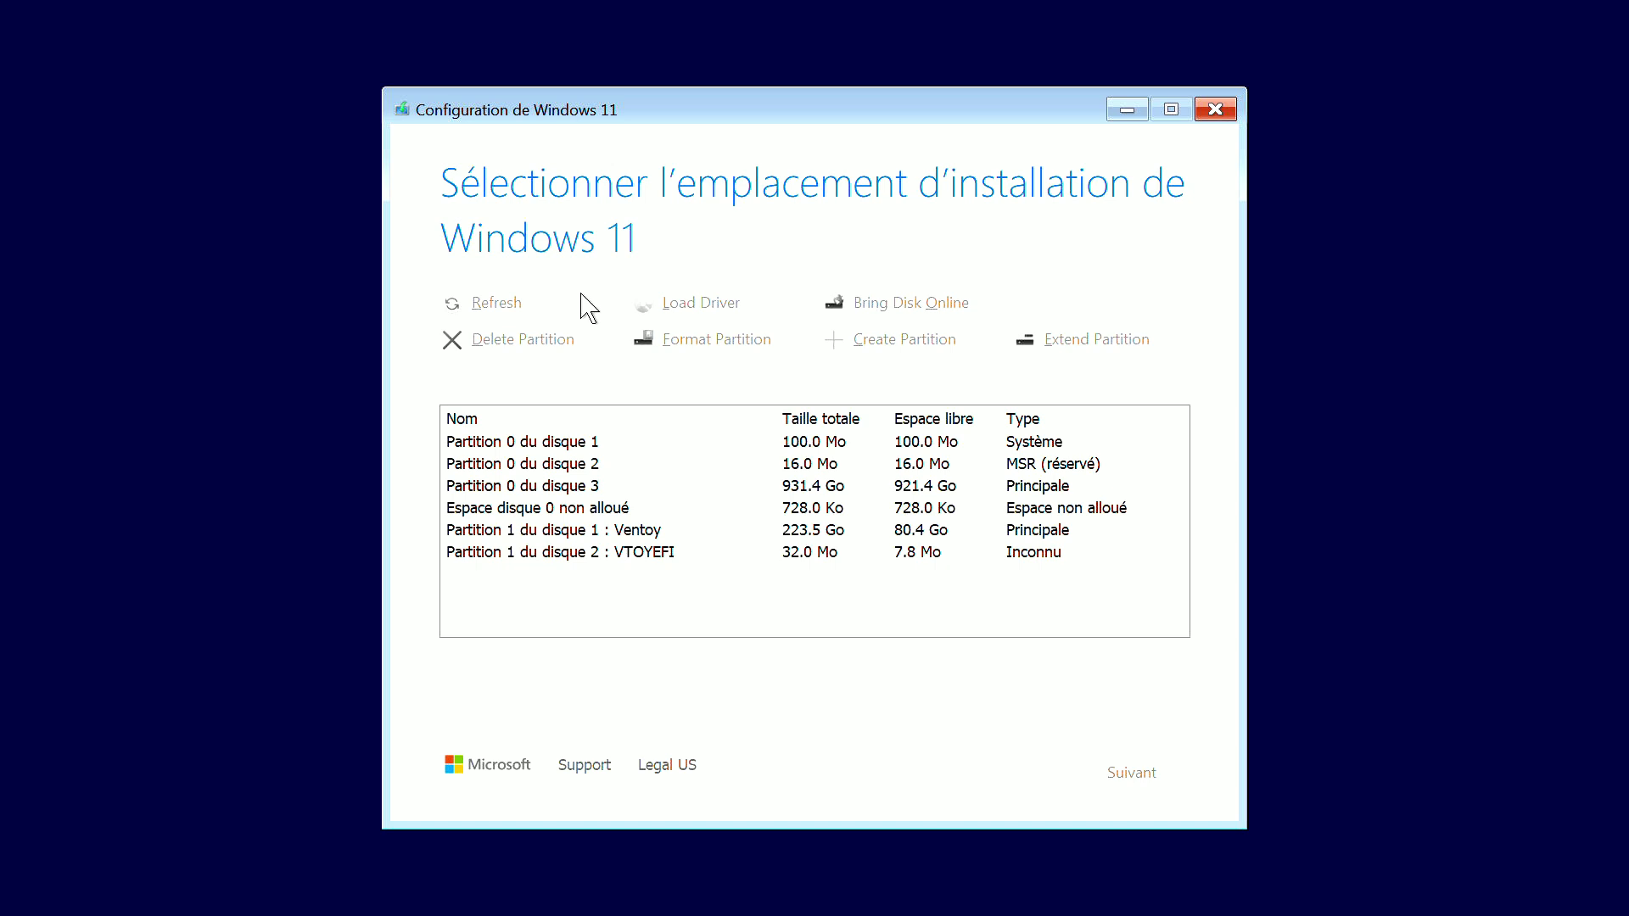
left_click(561, 464)
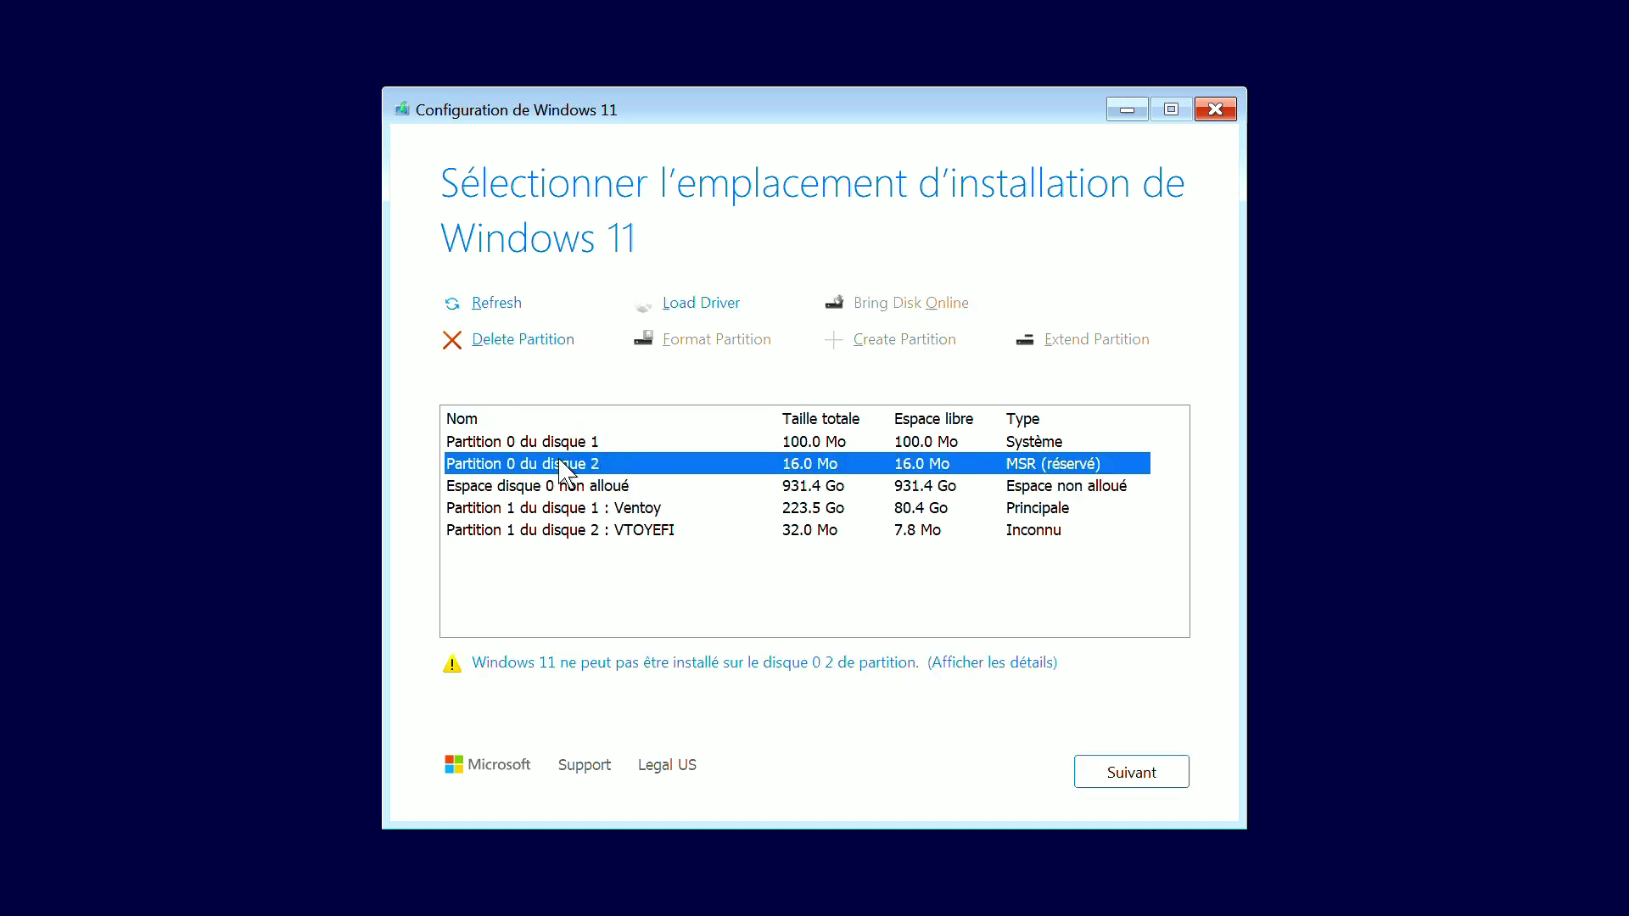
left_click(528, 344)
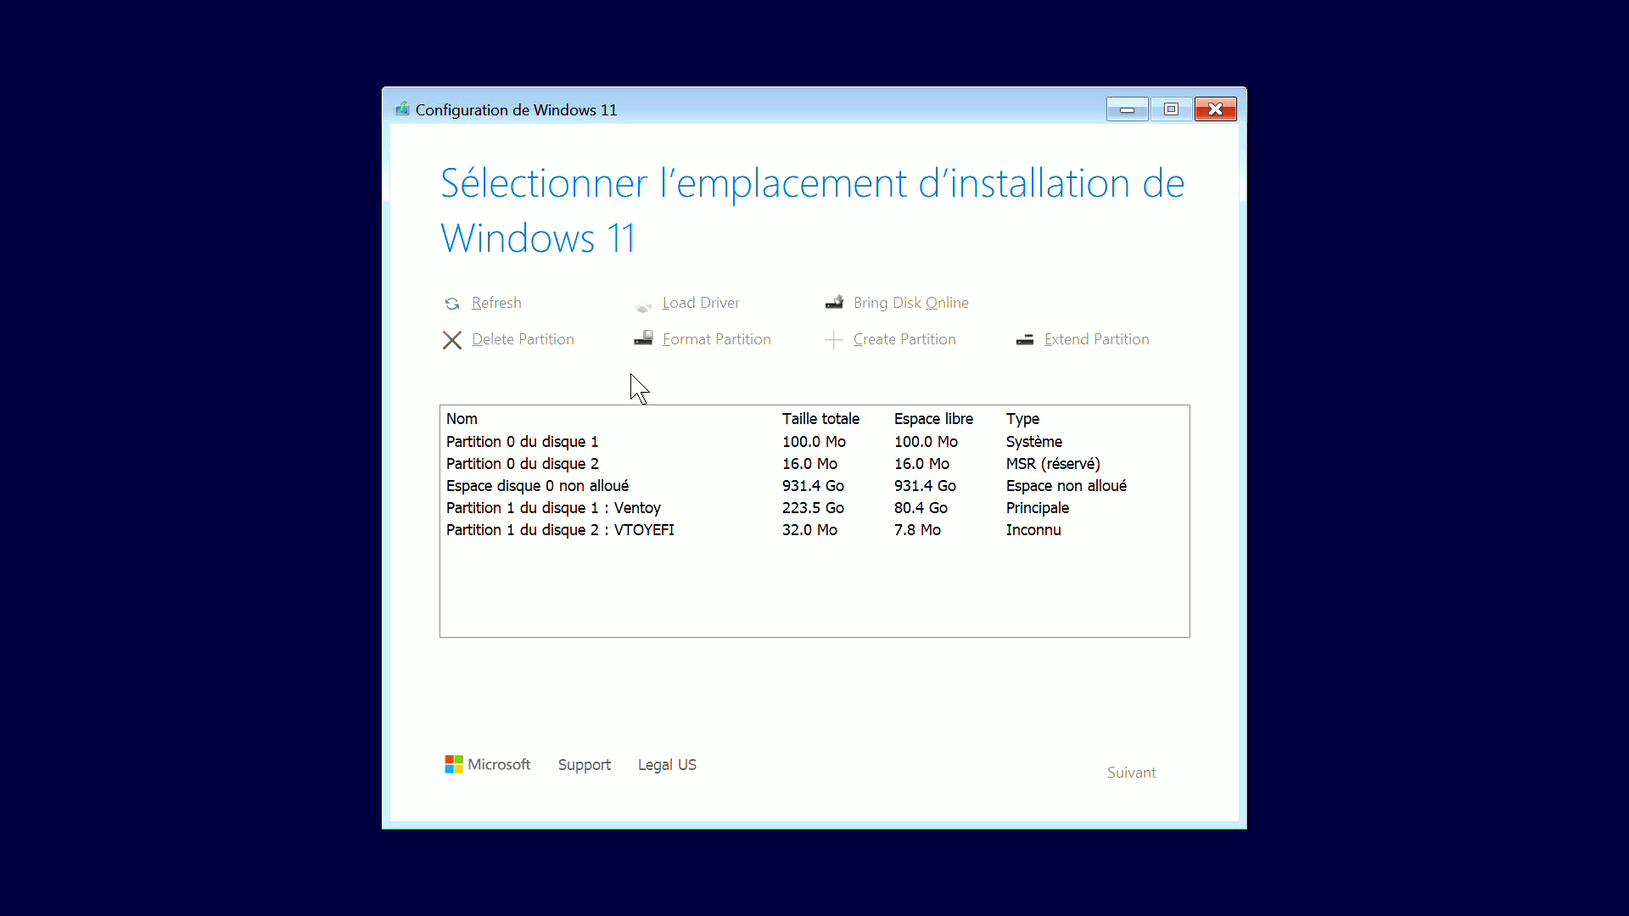
left_click(592, 440)
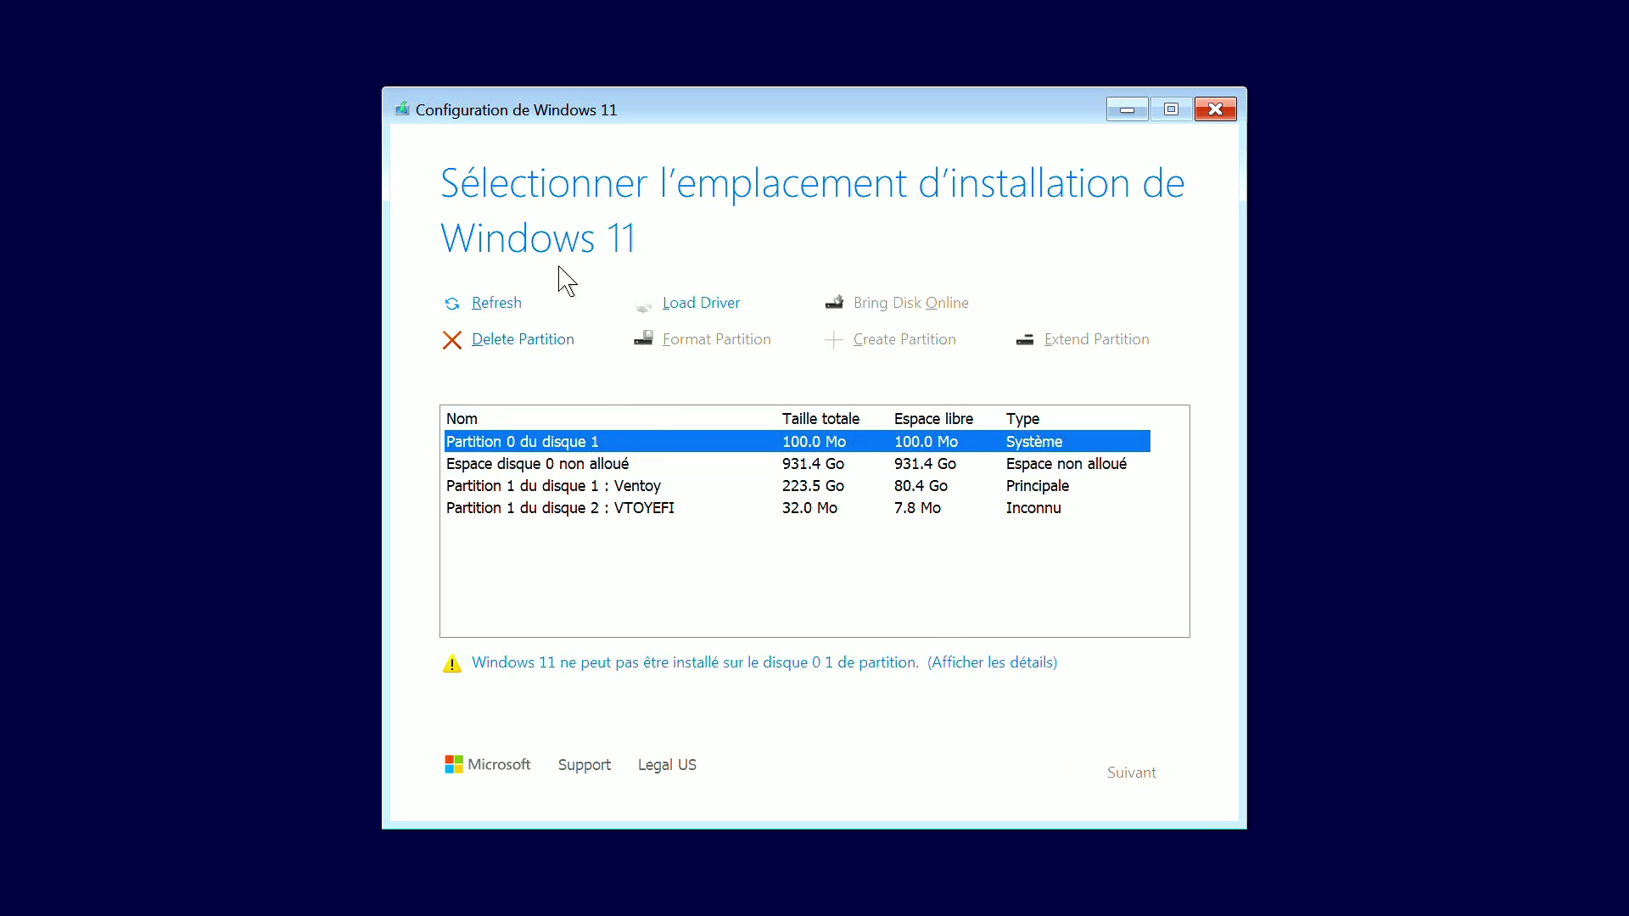
left_click(541, 342)
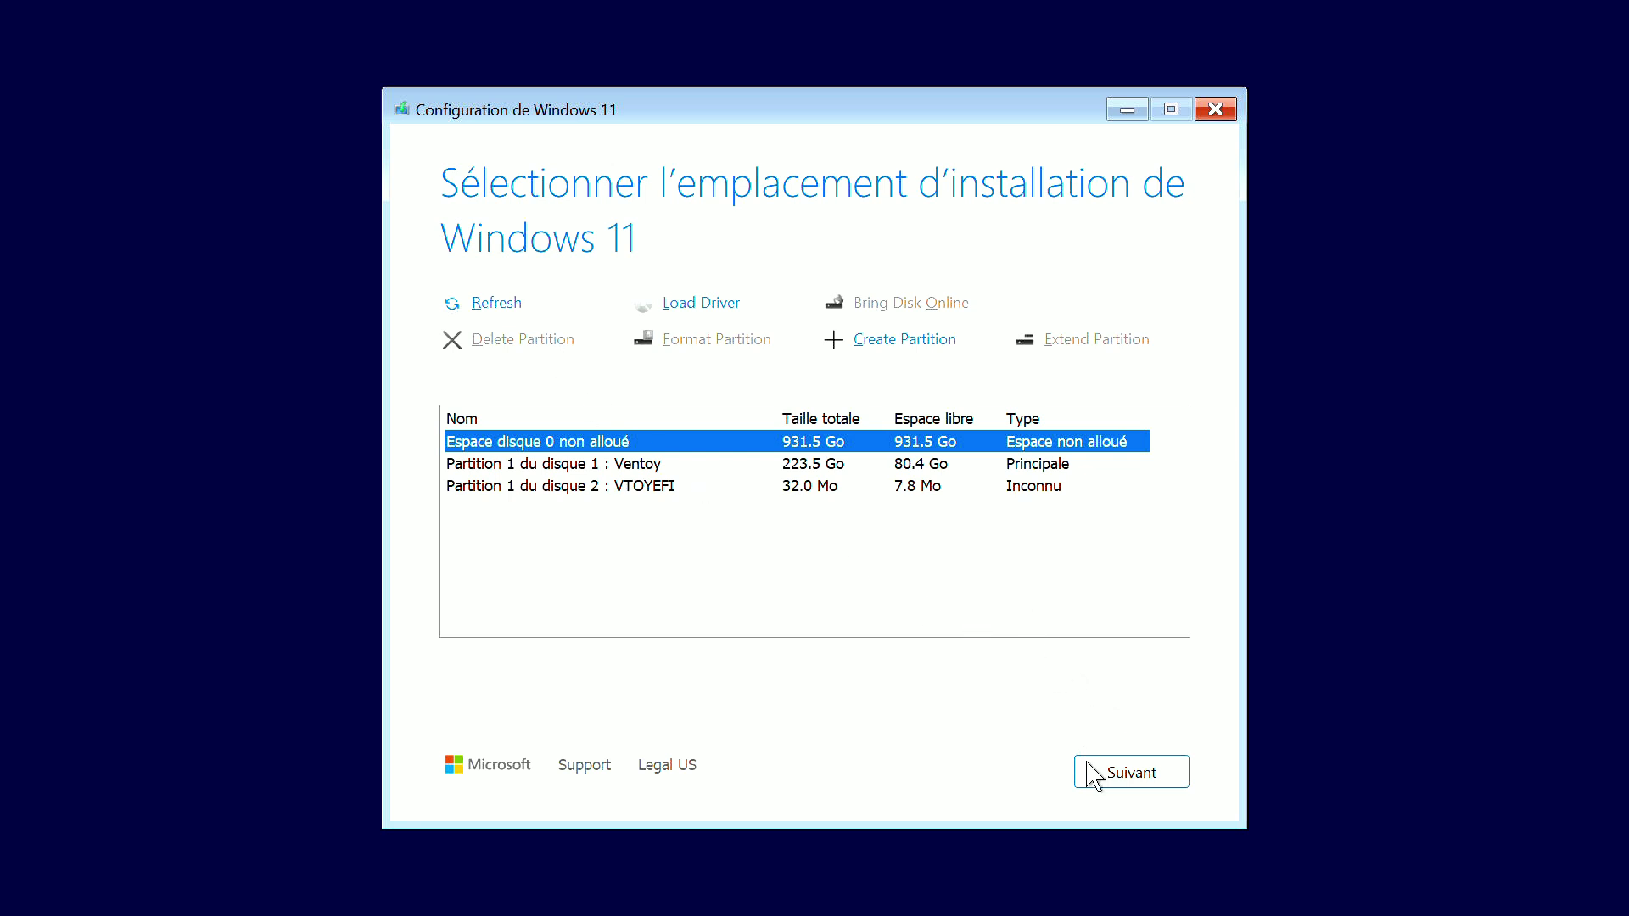
Choose disk 0's unallocated space as the install location and start installing Windows 11 Professionnel
left_click(1138, 774)
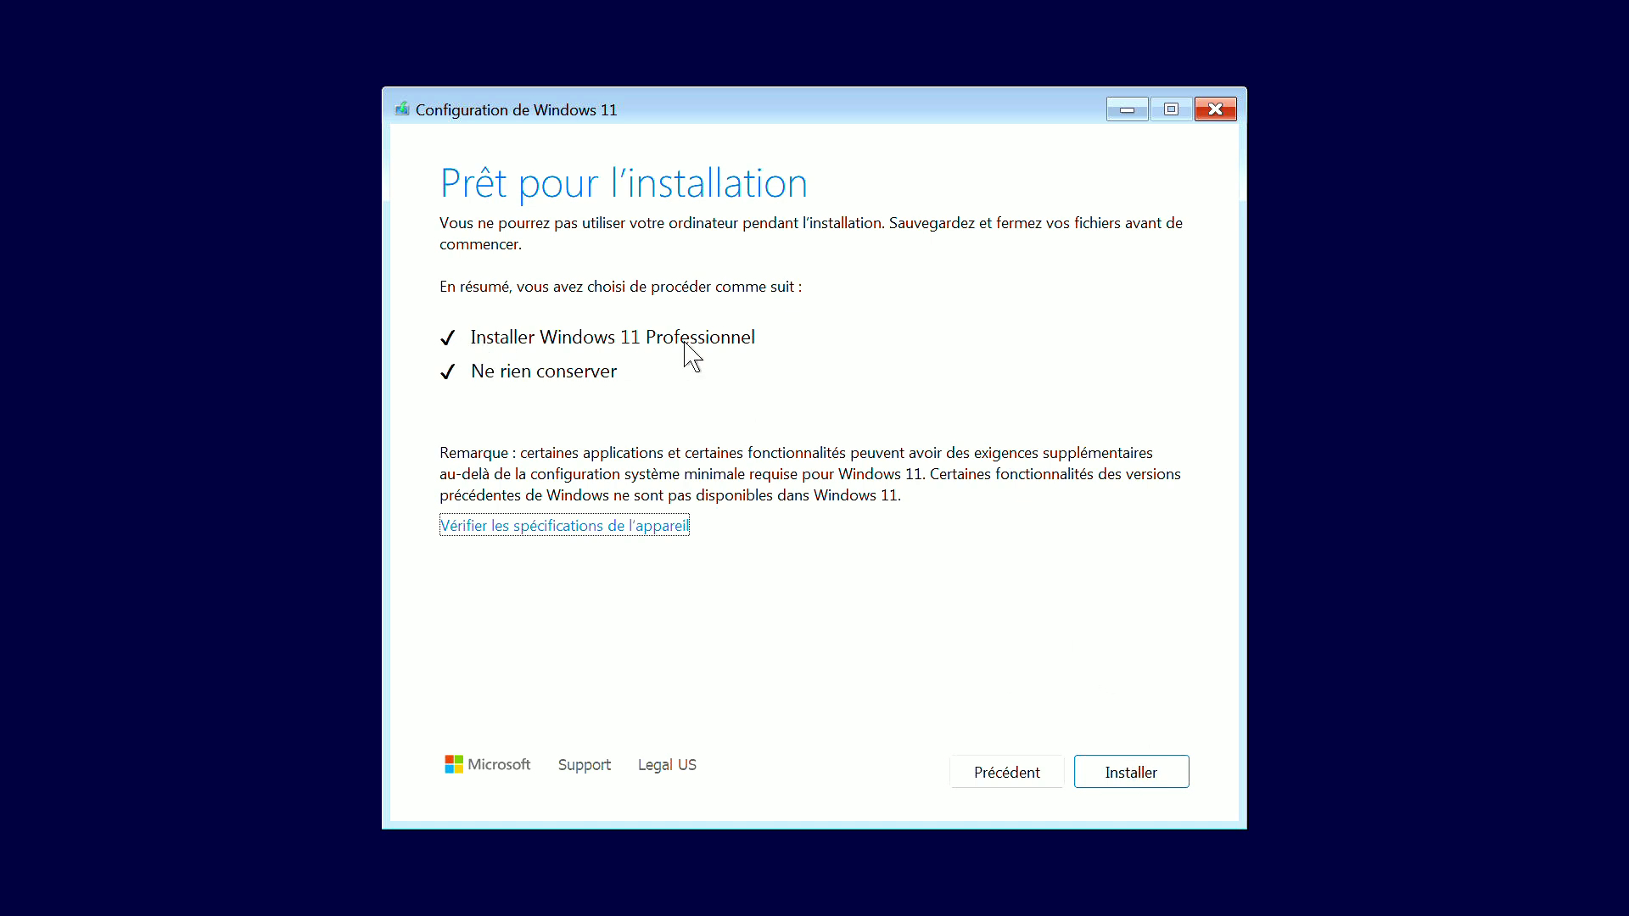
left_click(1138, 774)
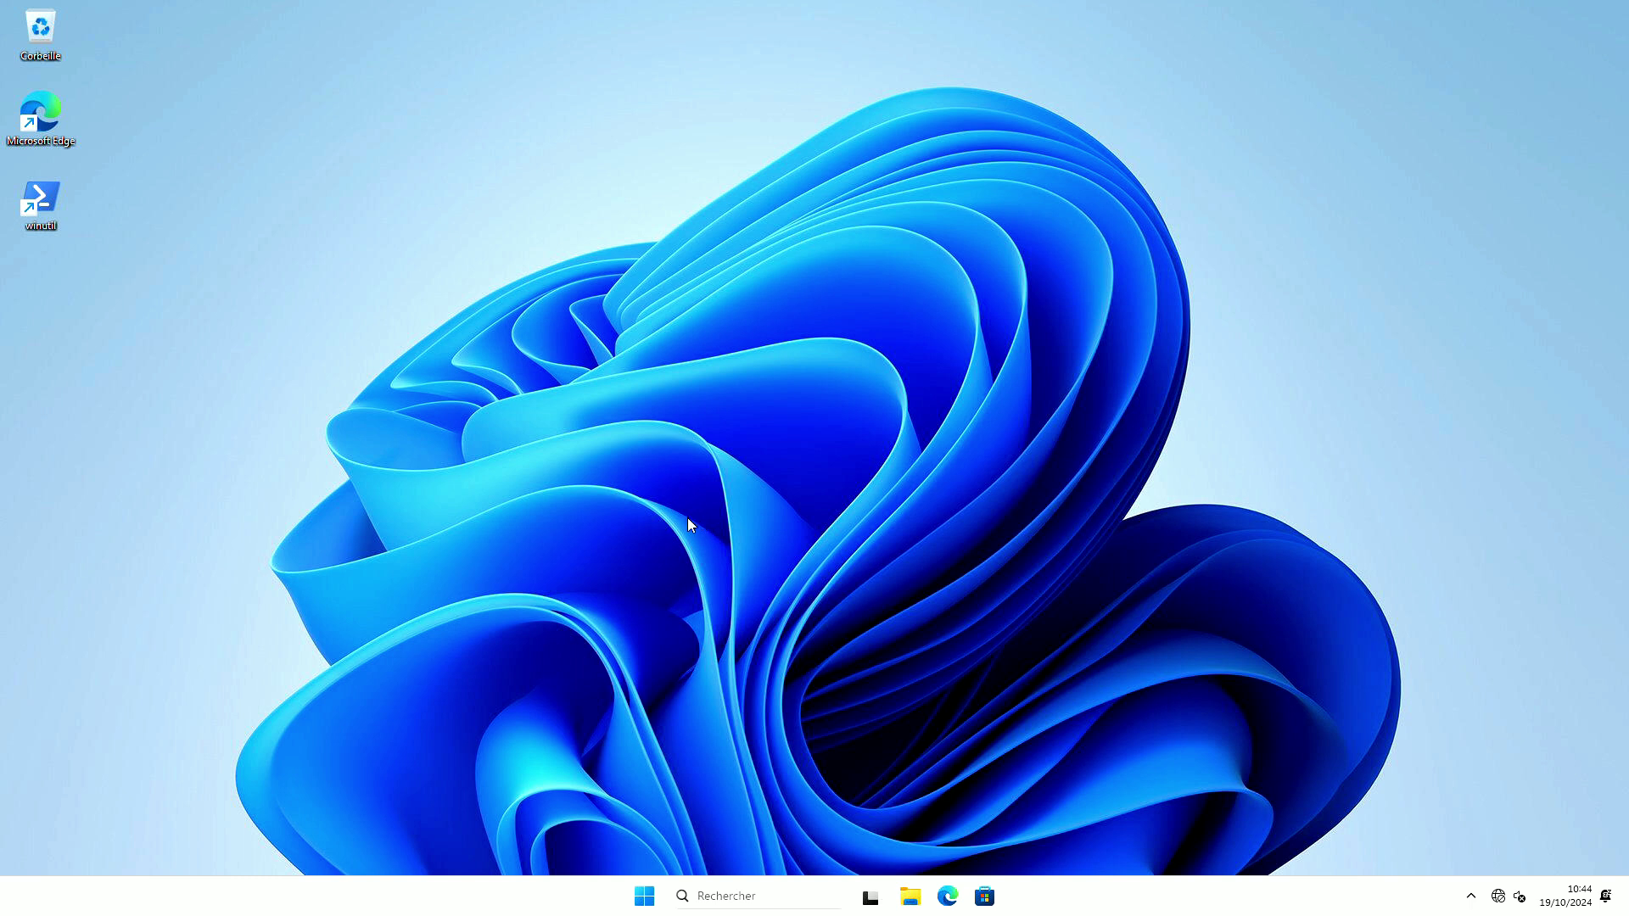
Look through the full list of preinstalled applications on the fresh Windows 11 system
left_click(651, 896)
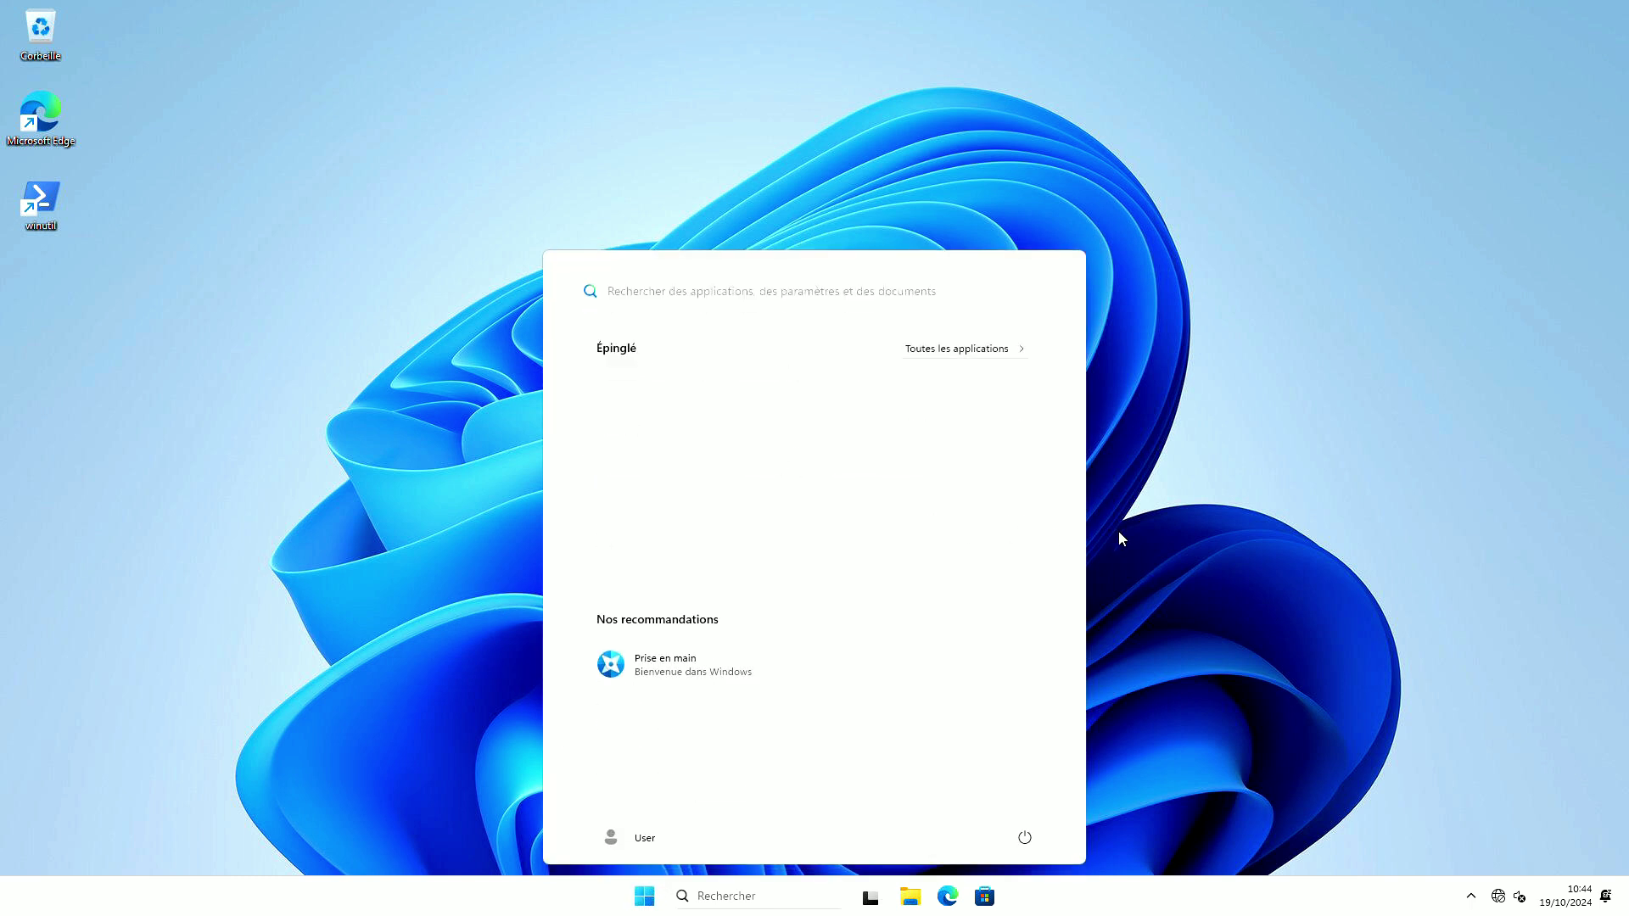
left_click(933, 358)
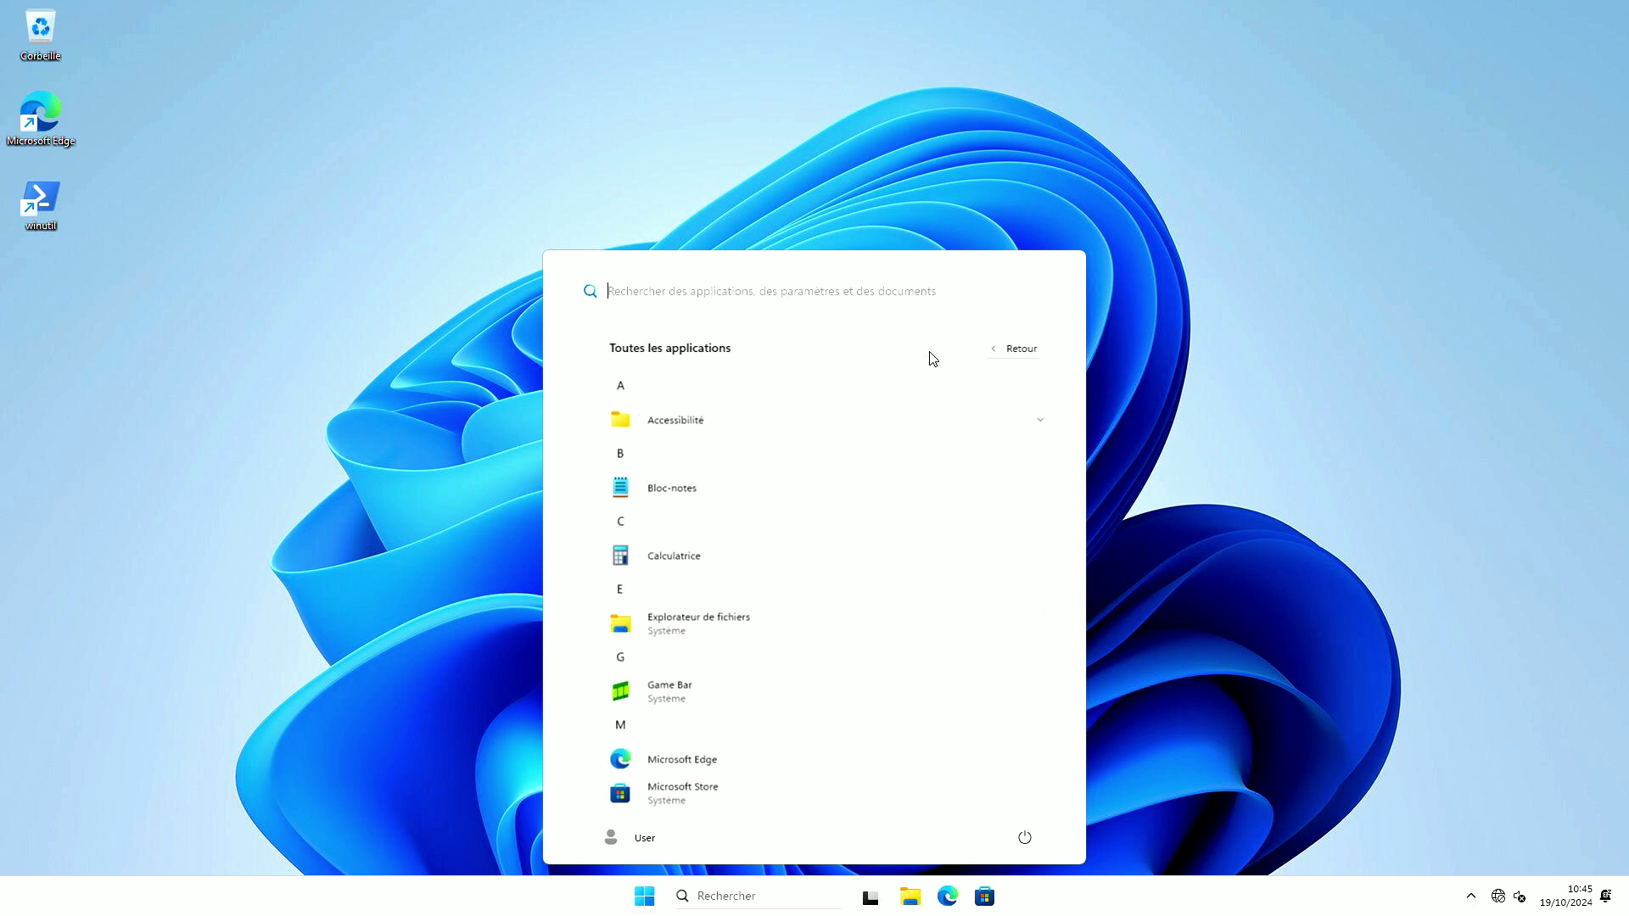
scroll(800, 543, "down", 10)
scroll(798, 551, "down", 2)
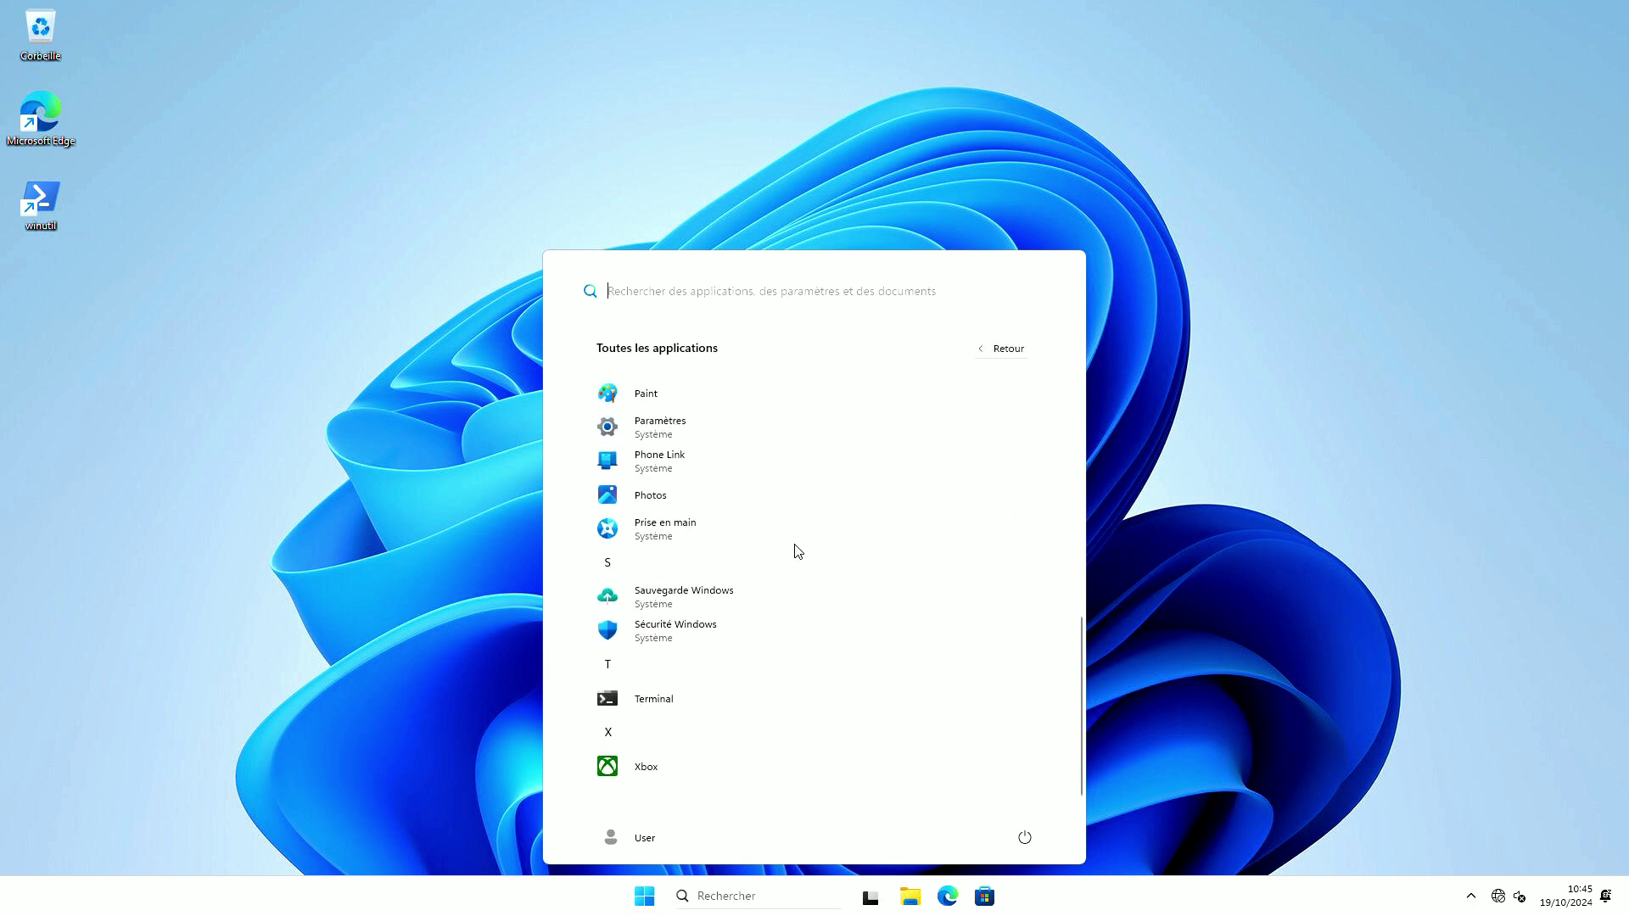
scroll(798, 550, "up", 10)
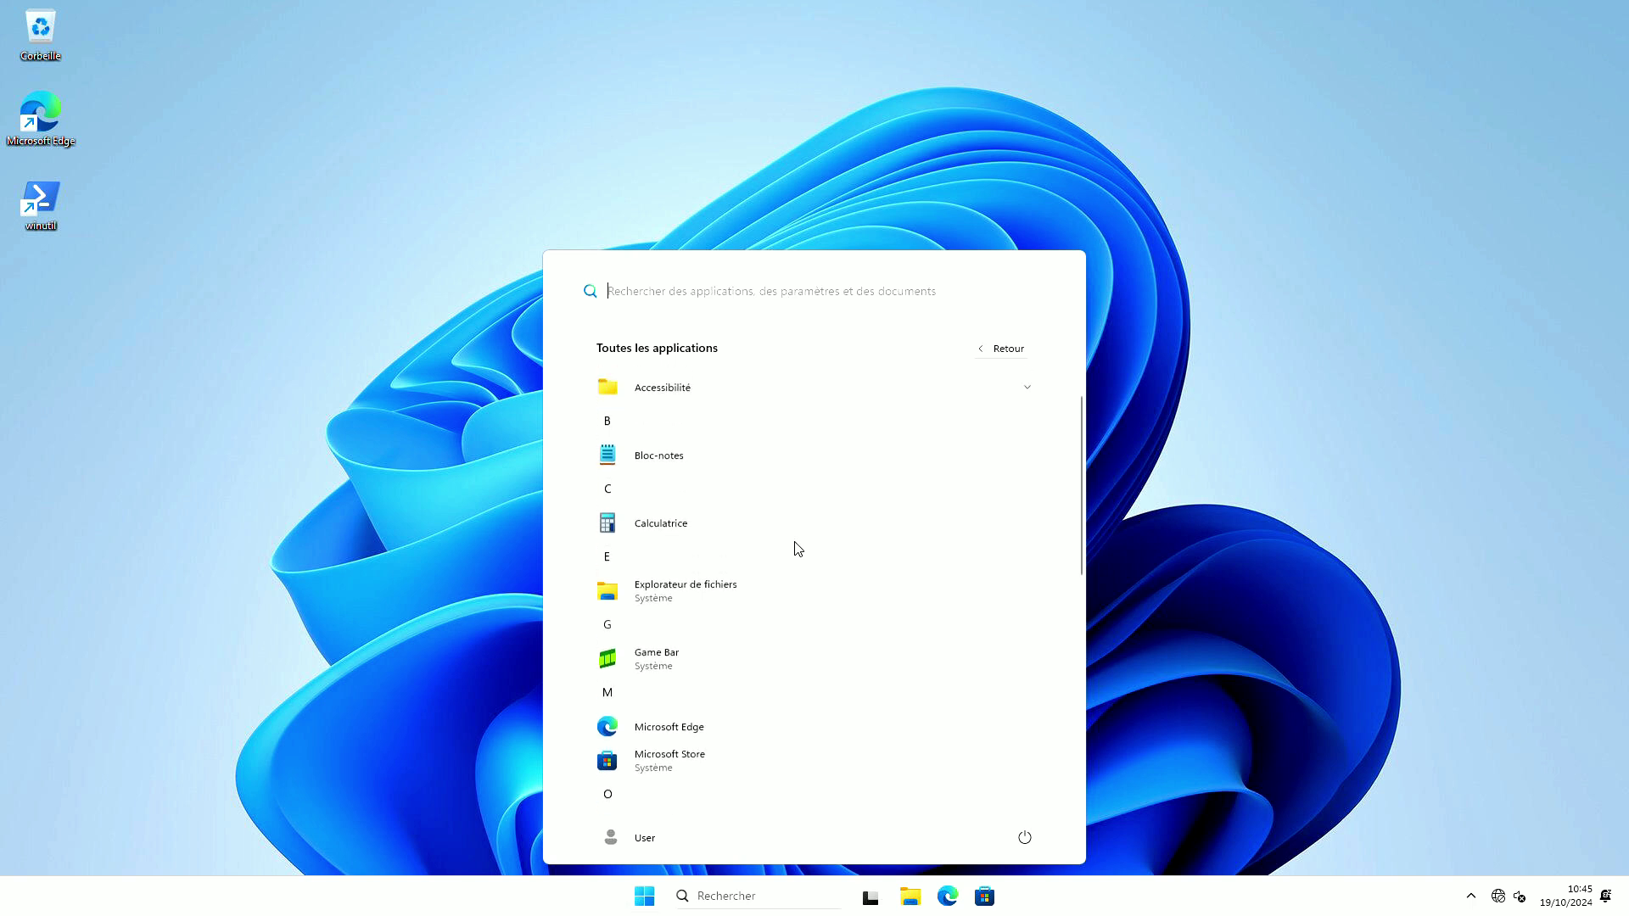
scroll(798, 549, "down", 10)
scroll(798, 547, "up", 10)
left_click(796, 200)
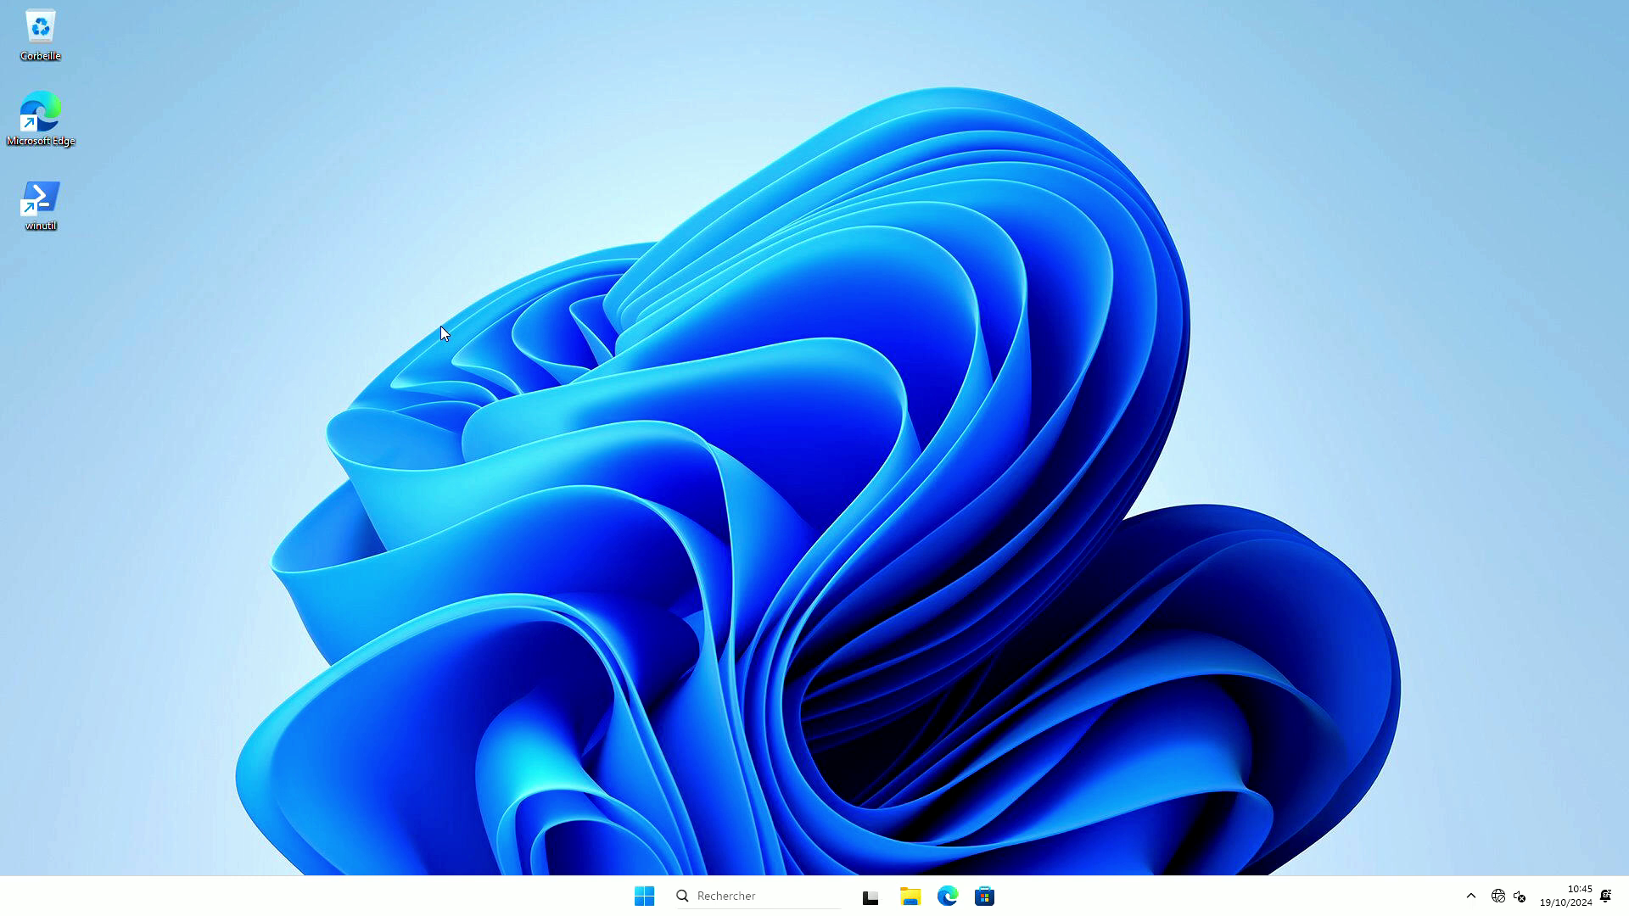
Open the Snappy Drivers folder on the Ventoy (D:) drive in the file explorer
key("super+e")
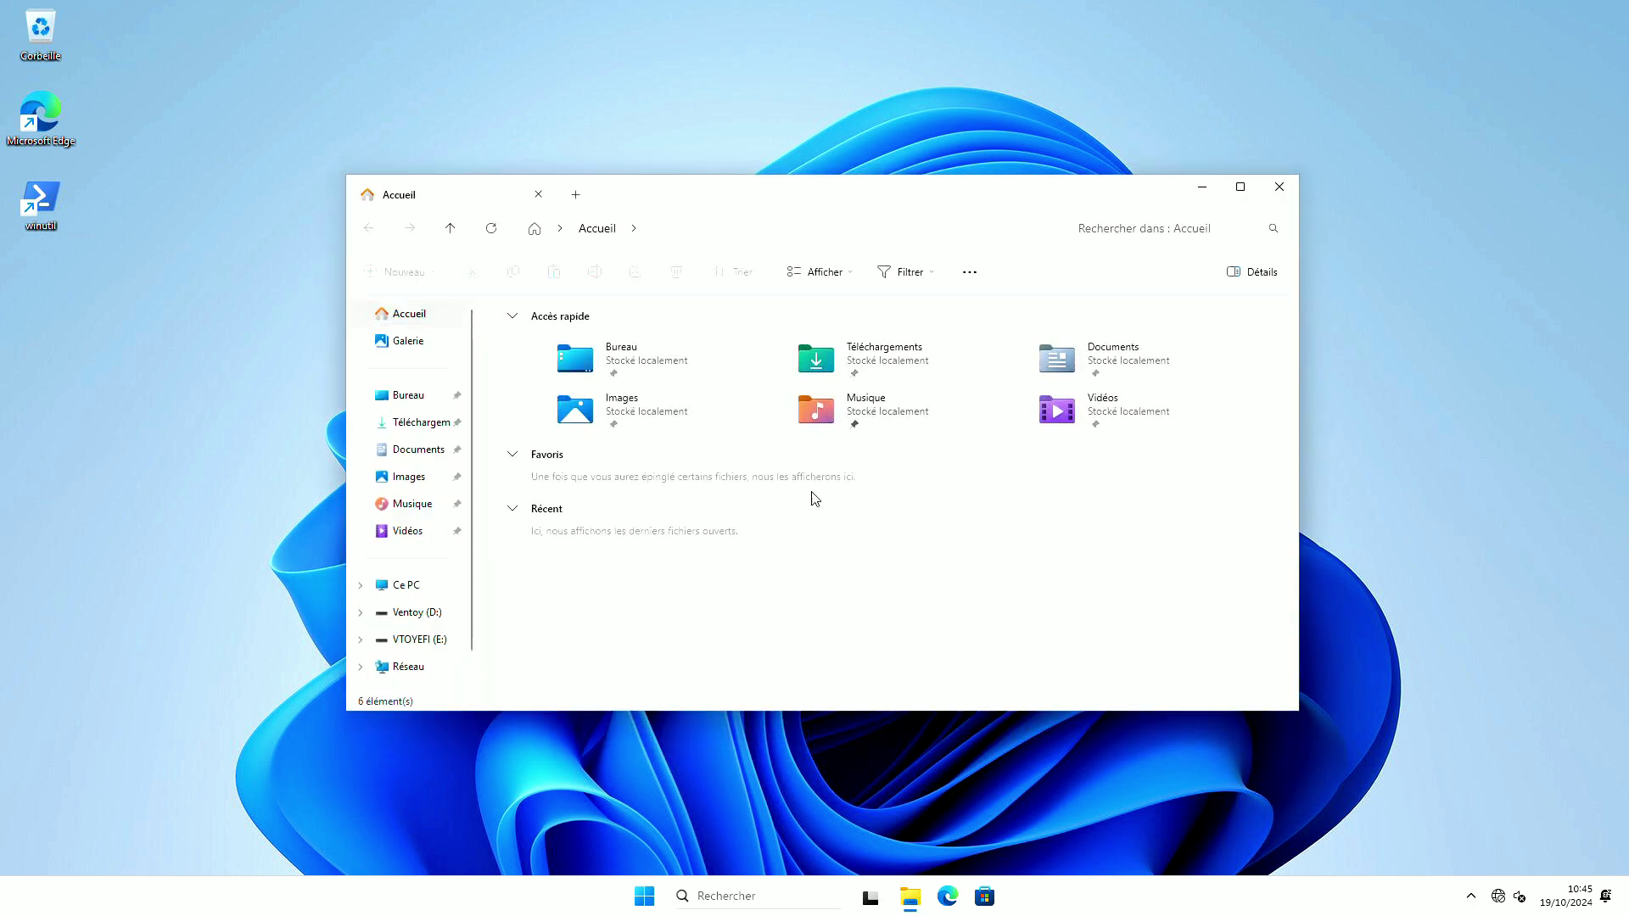
left_click(413, 640)
left_click(413, 614)
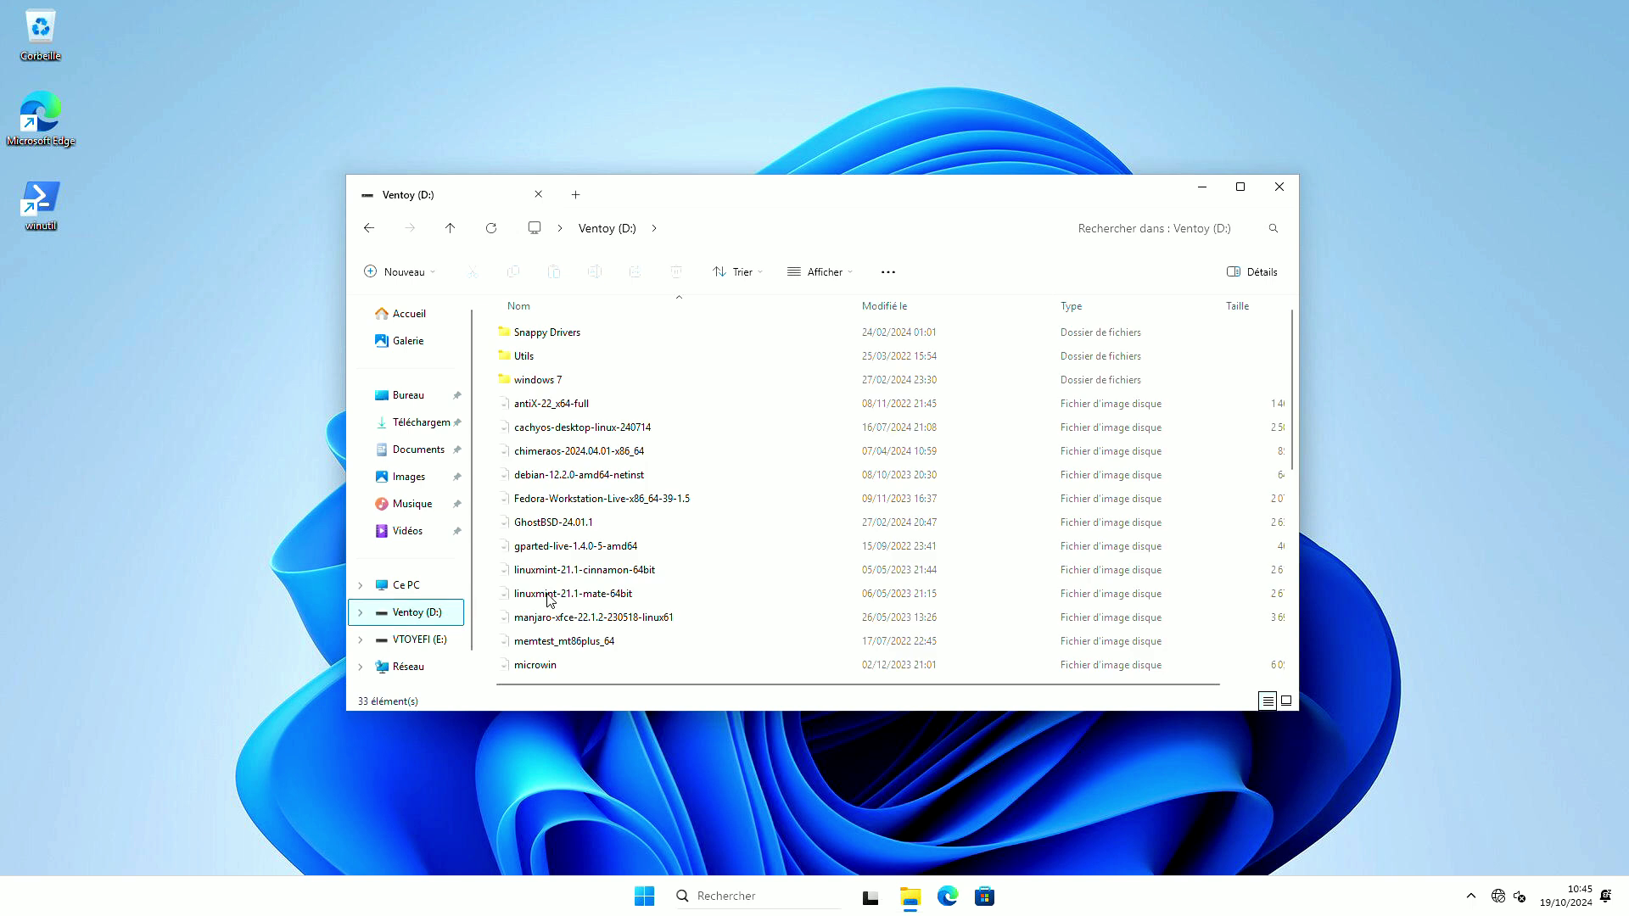
double_click(551, 340)
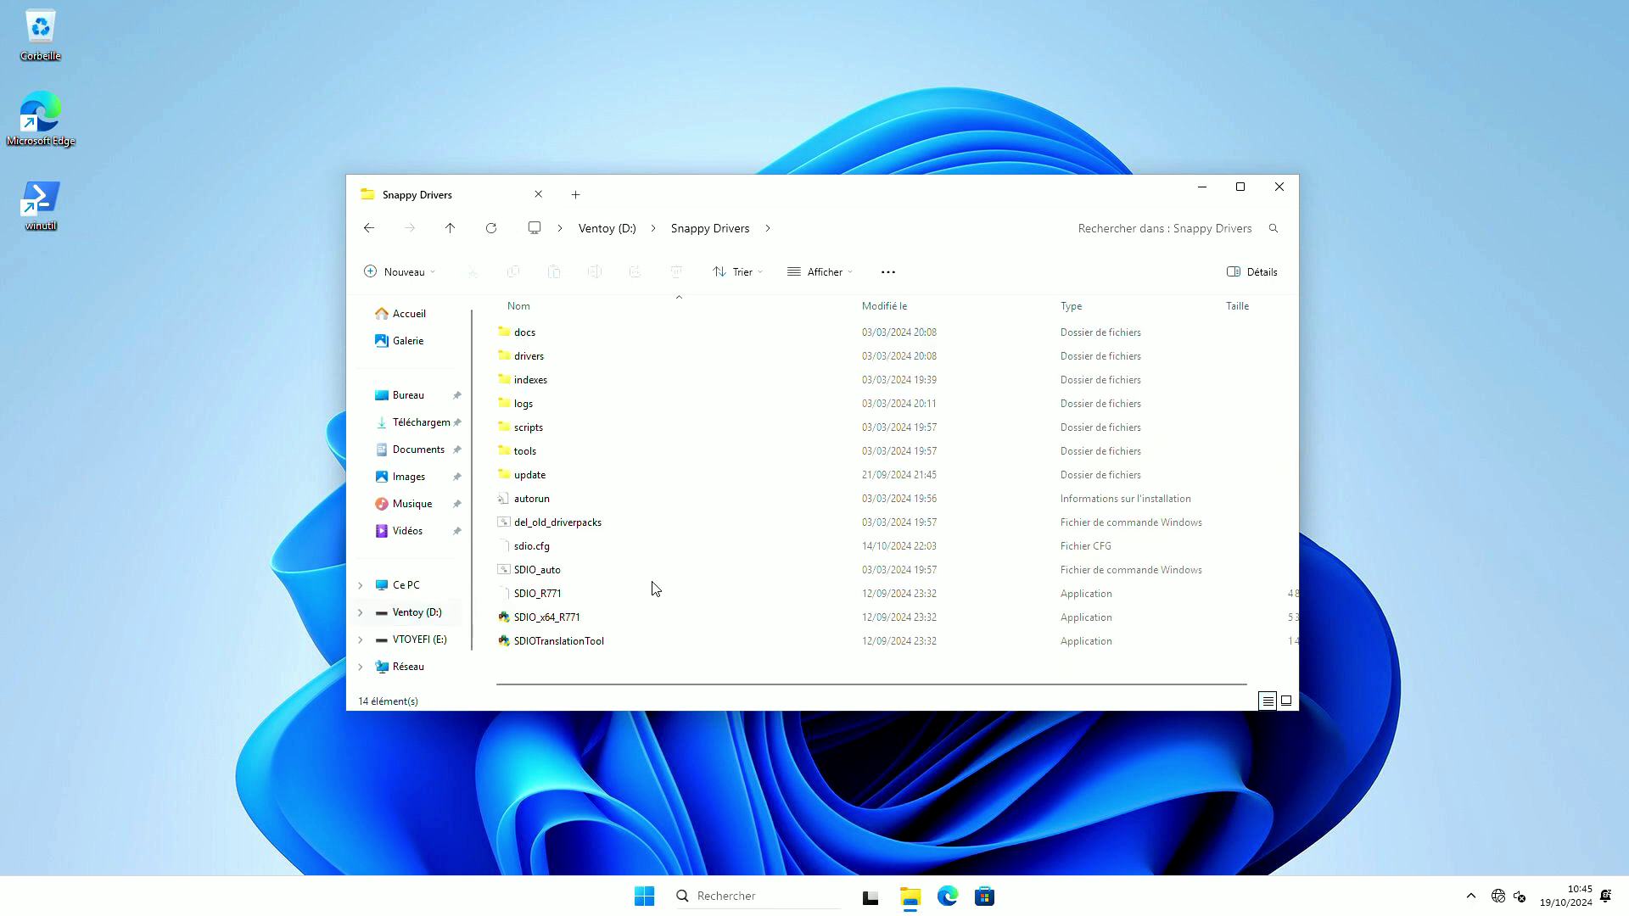
Launch SDIO_x64_R771, grant it permission to run, and allow Snappy Driver Installer Origin through the firewall
double_click(574, 617)
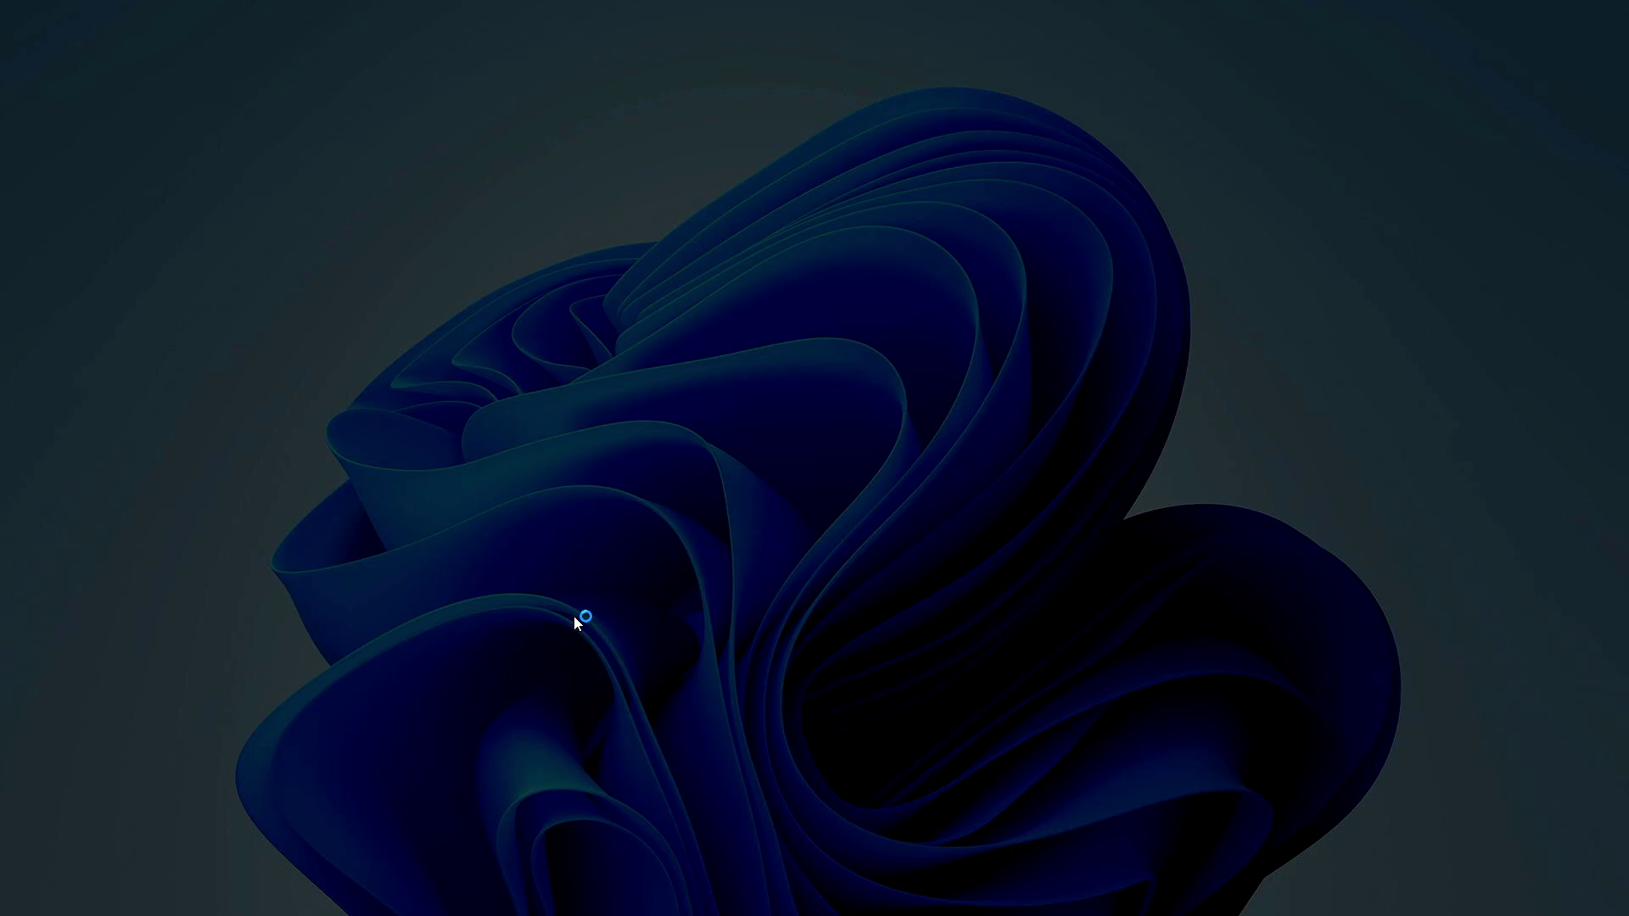
left_click(844, 589)
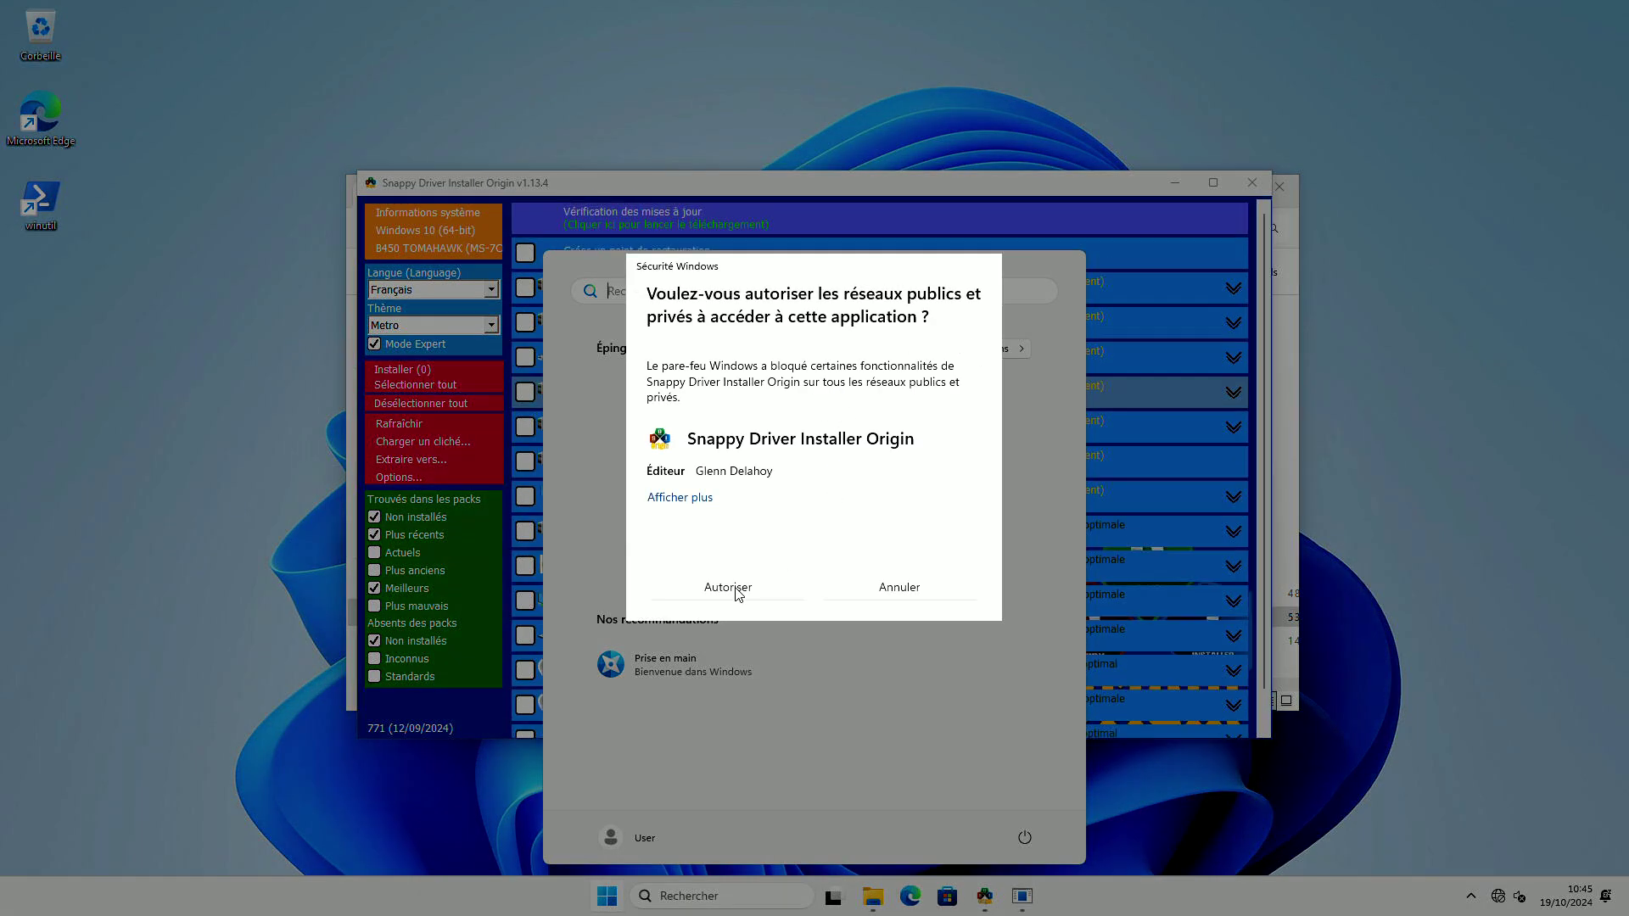
left_click(741, 591)
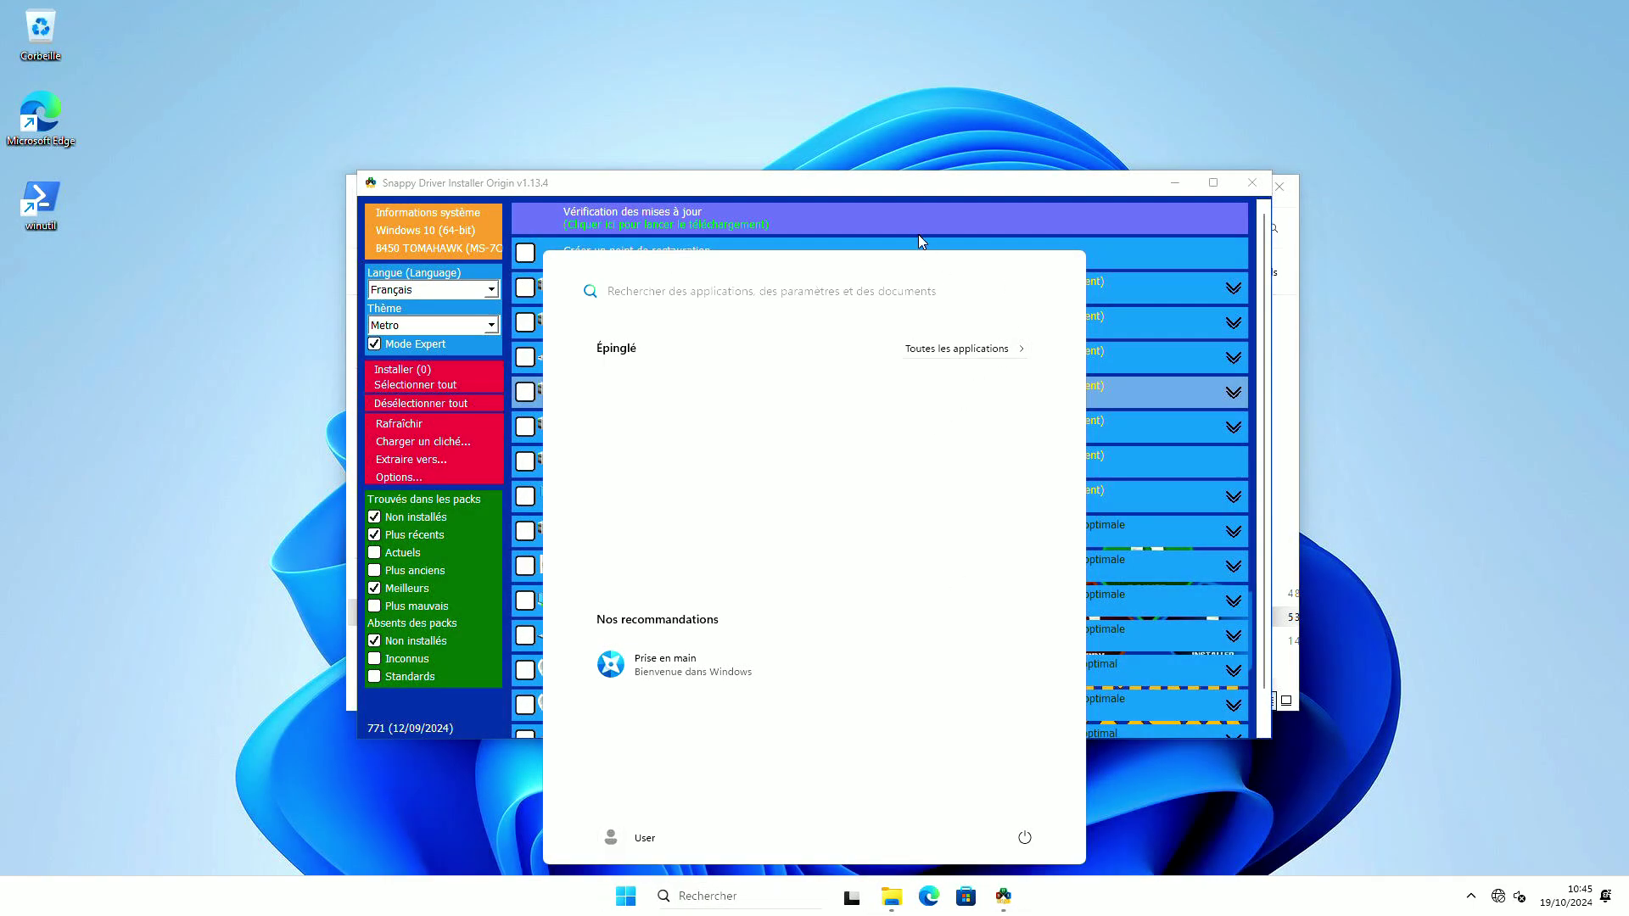
left_click(905, 192)
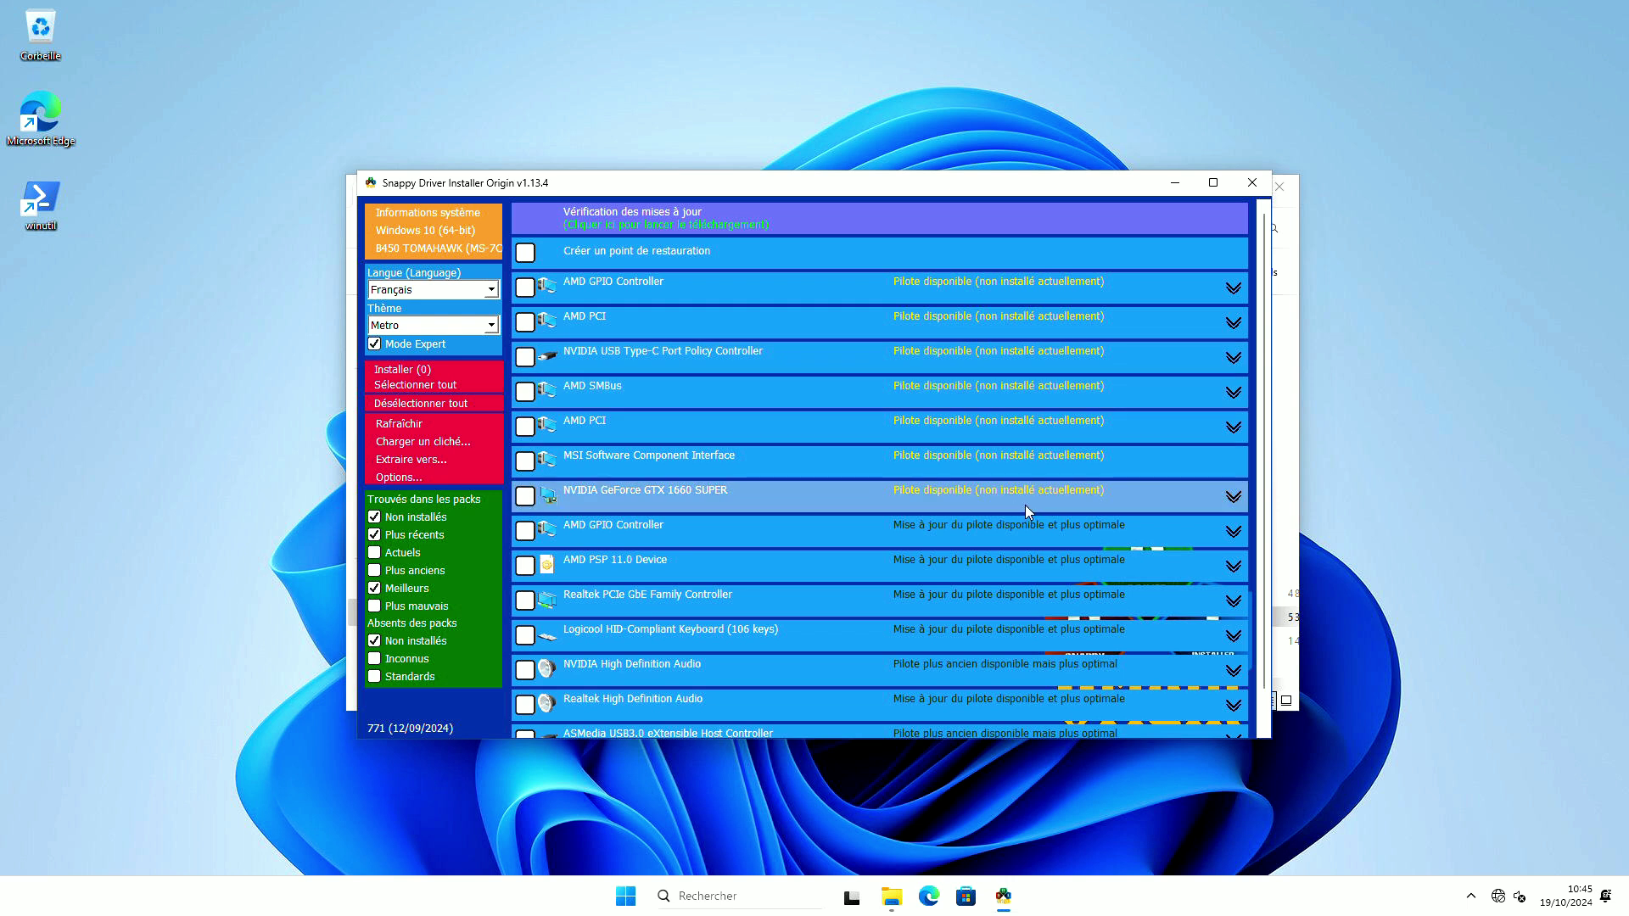
Select all the available drivers along with the restore point and start installing them
left_click(415, 386)
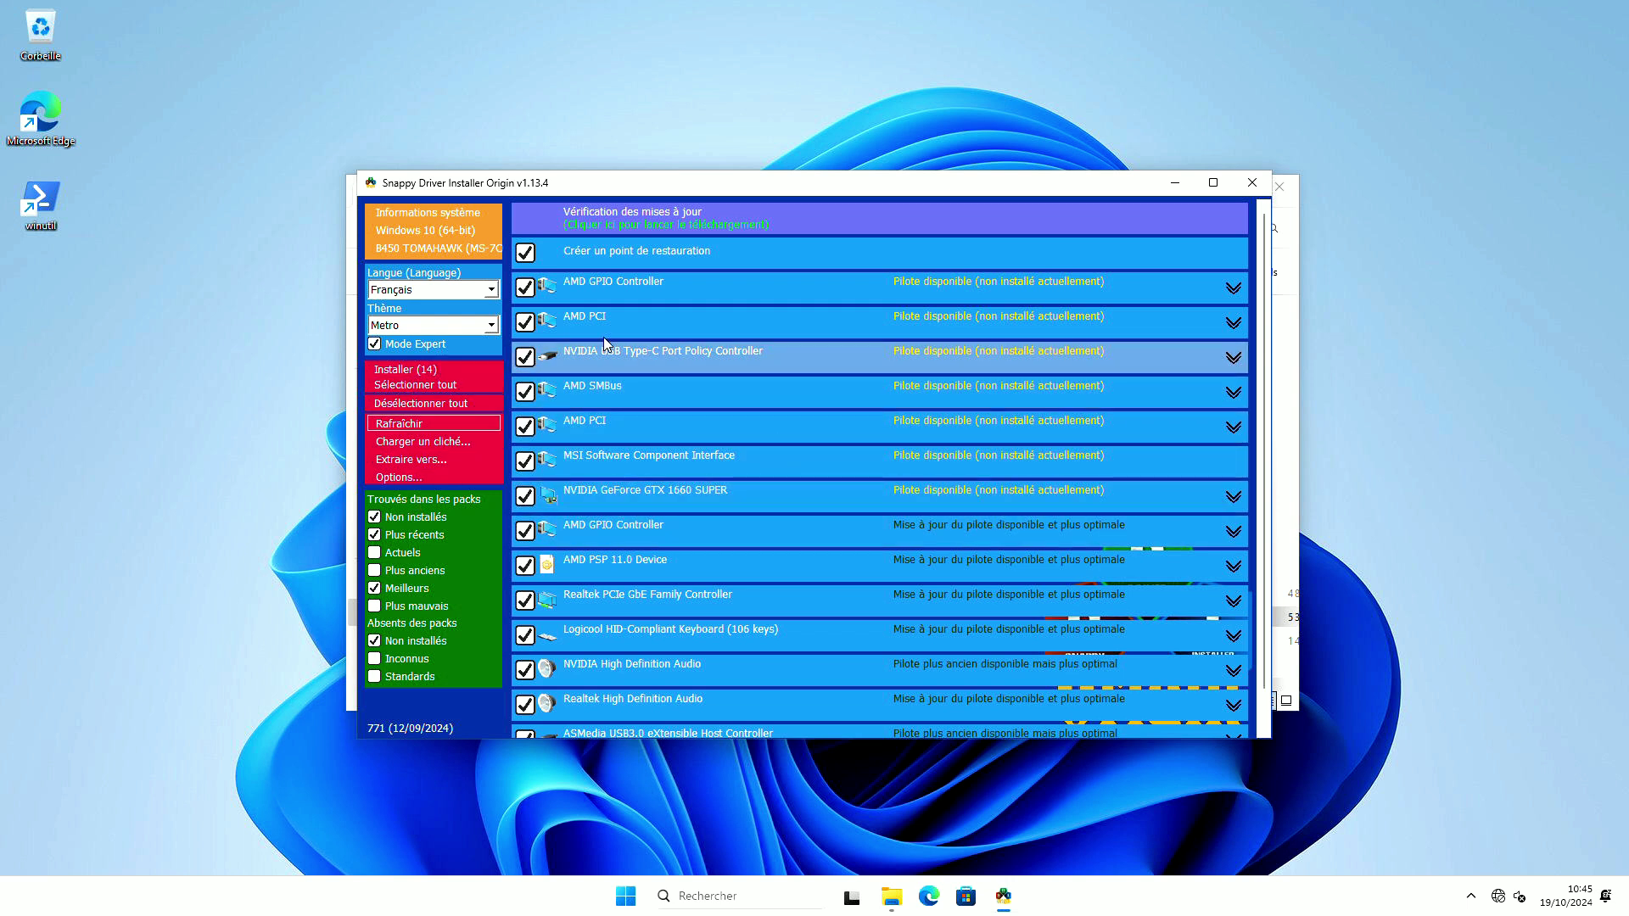
left_click(402, 371)
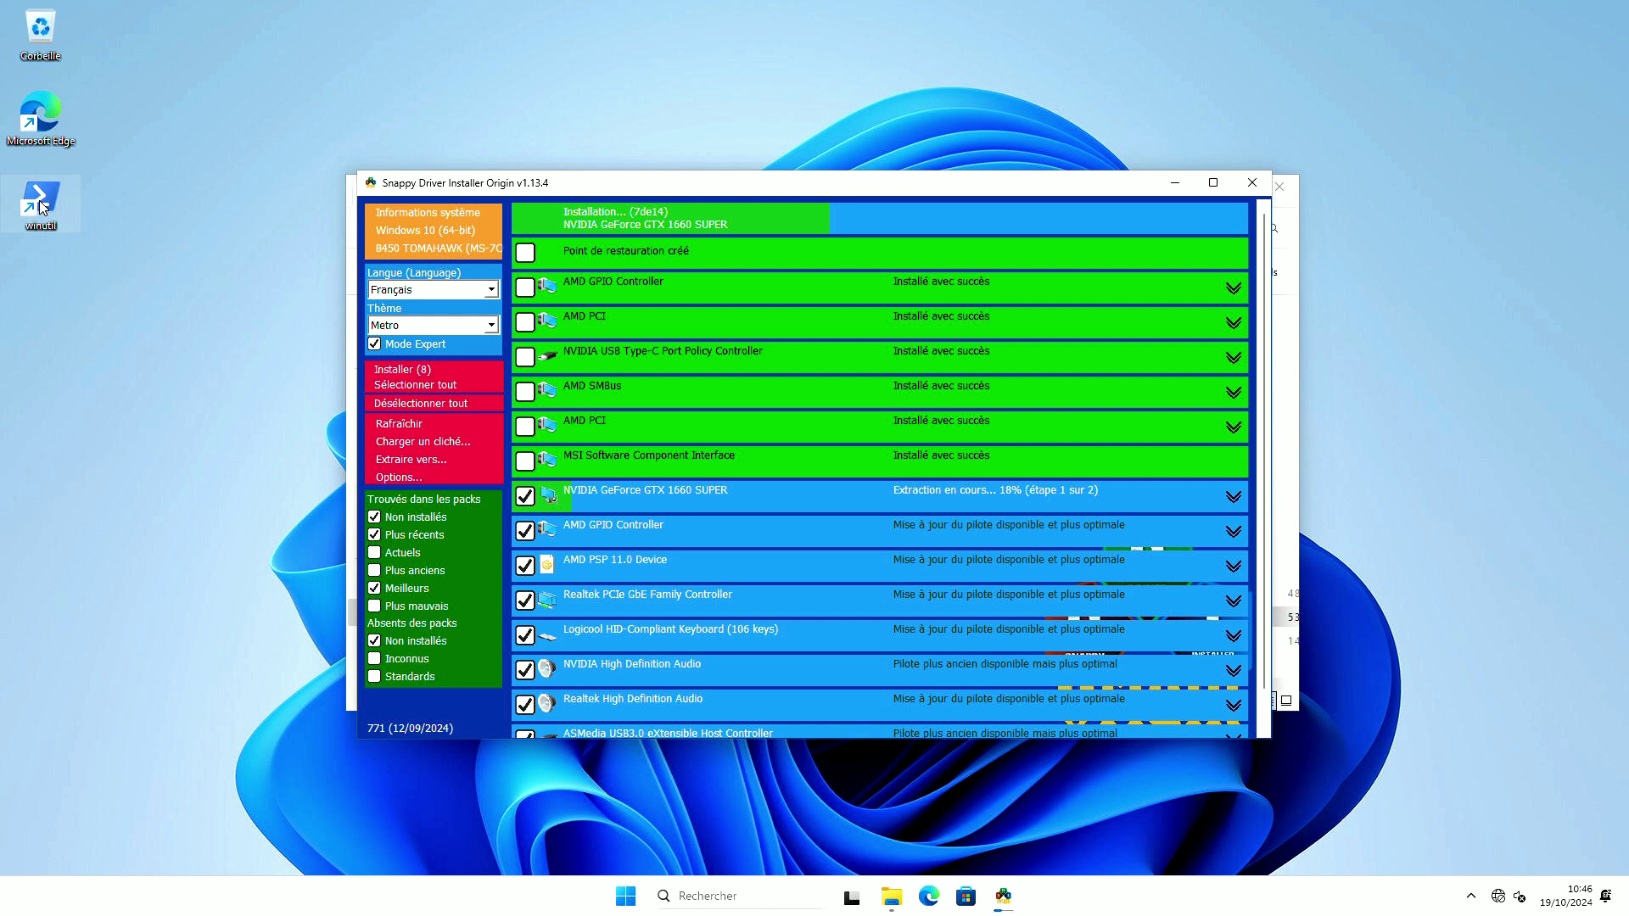
left_click(43, 207)
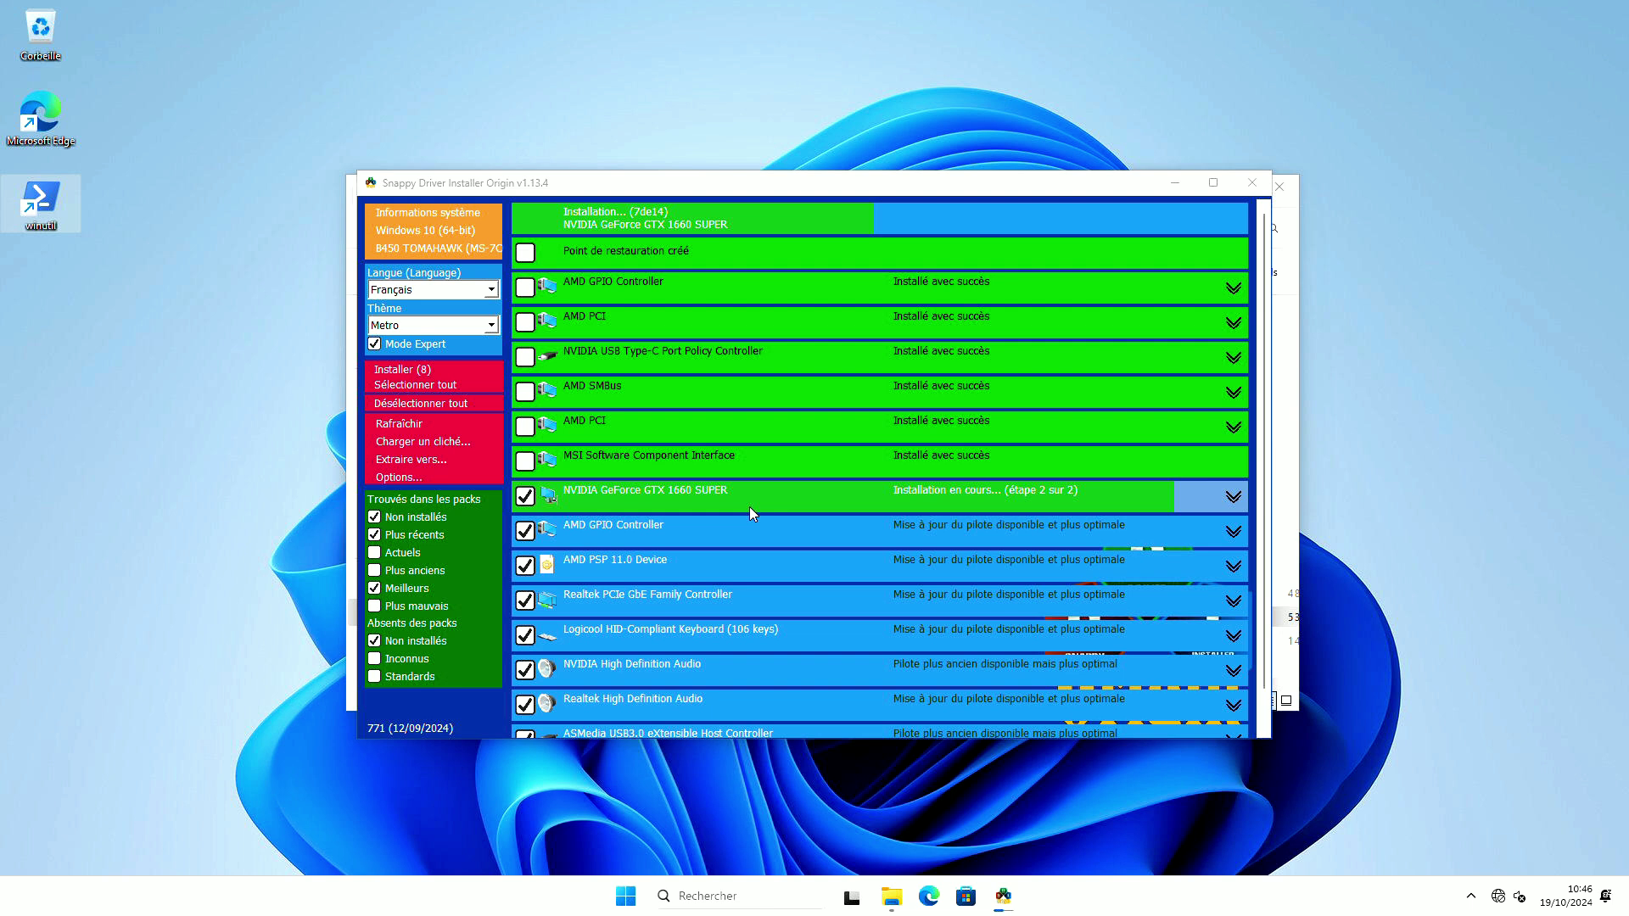
scroll(750, 507, "down", 1)
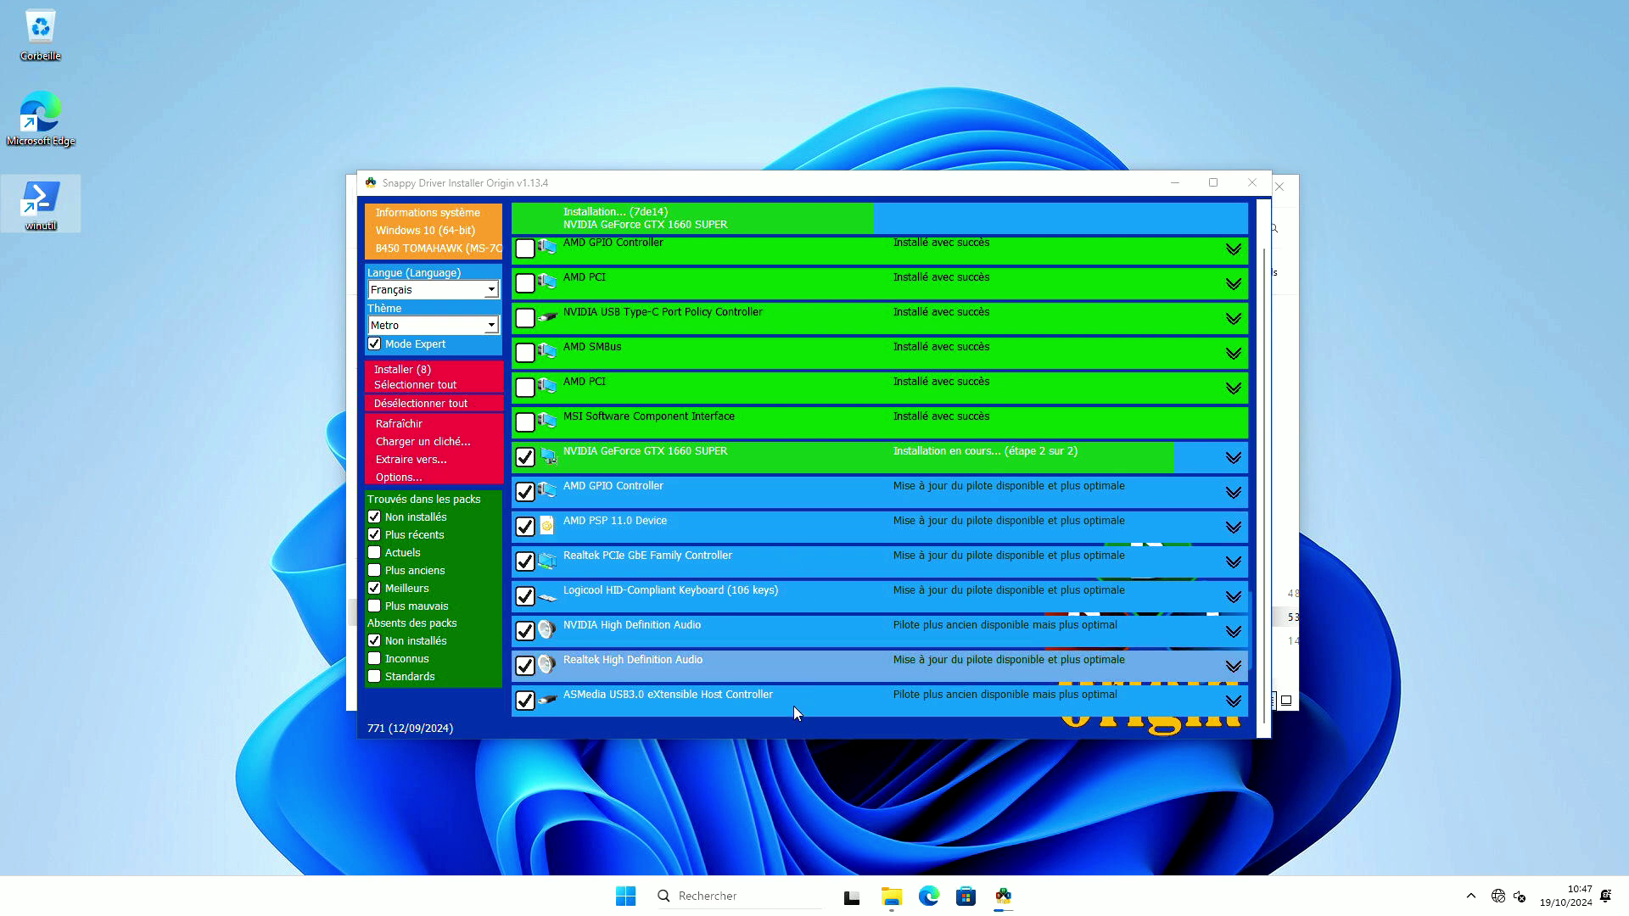
scroll(770, 618, "up", 1)
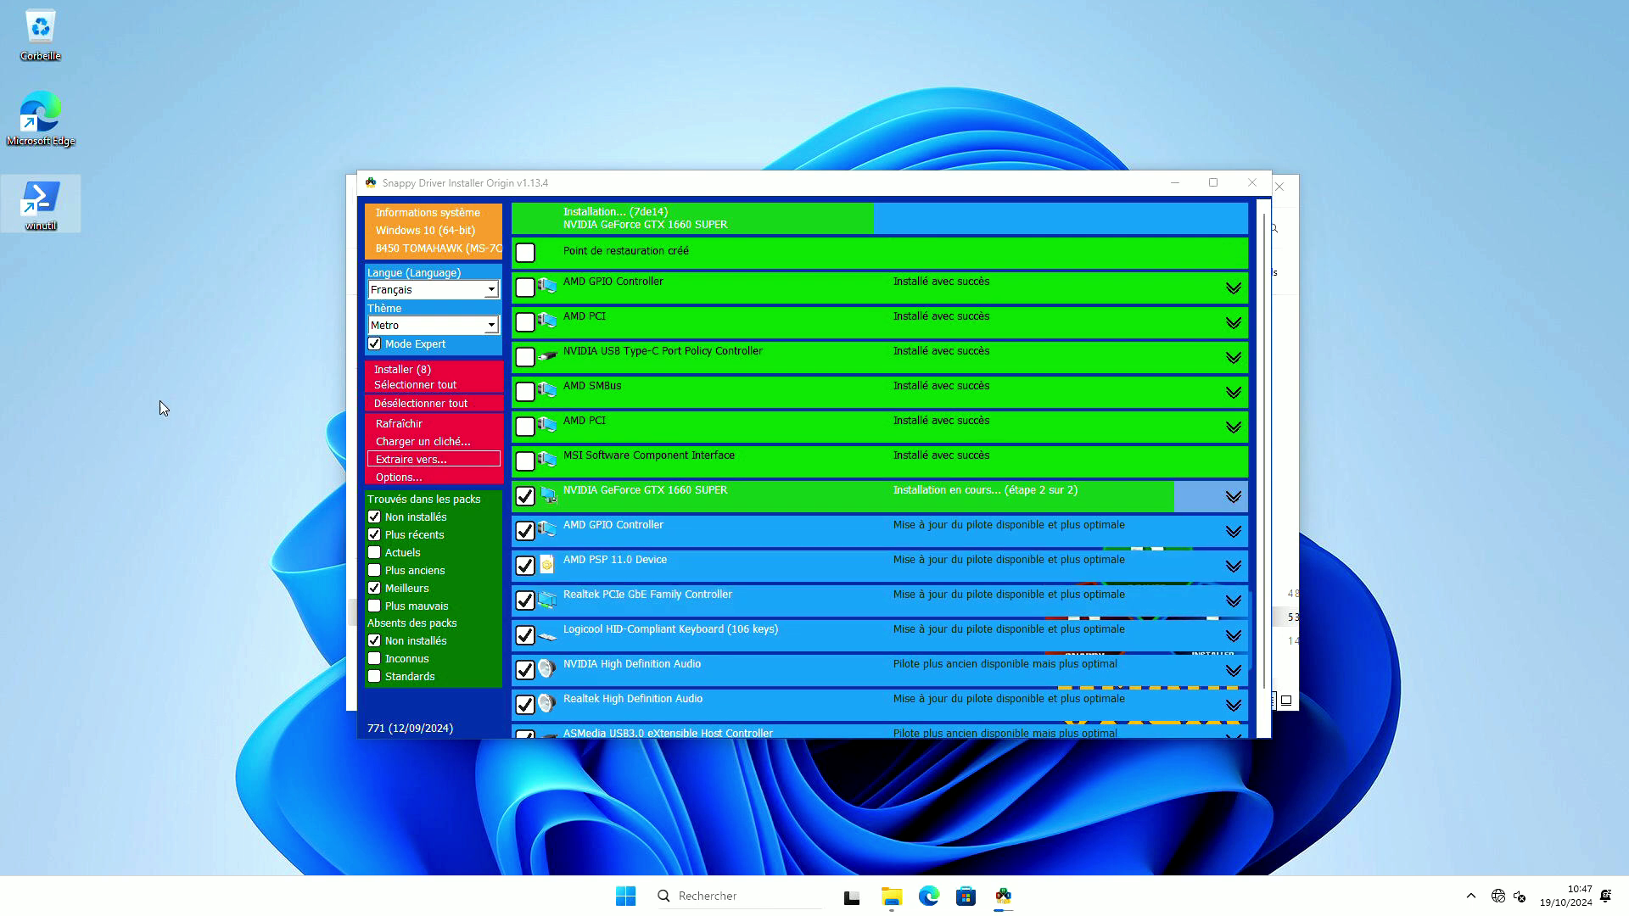